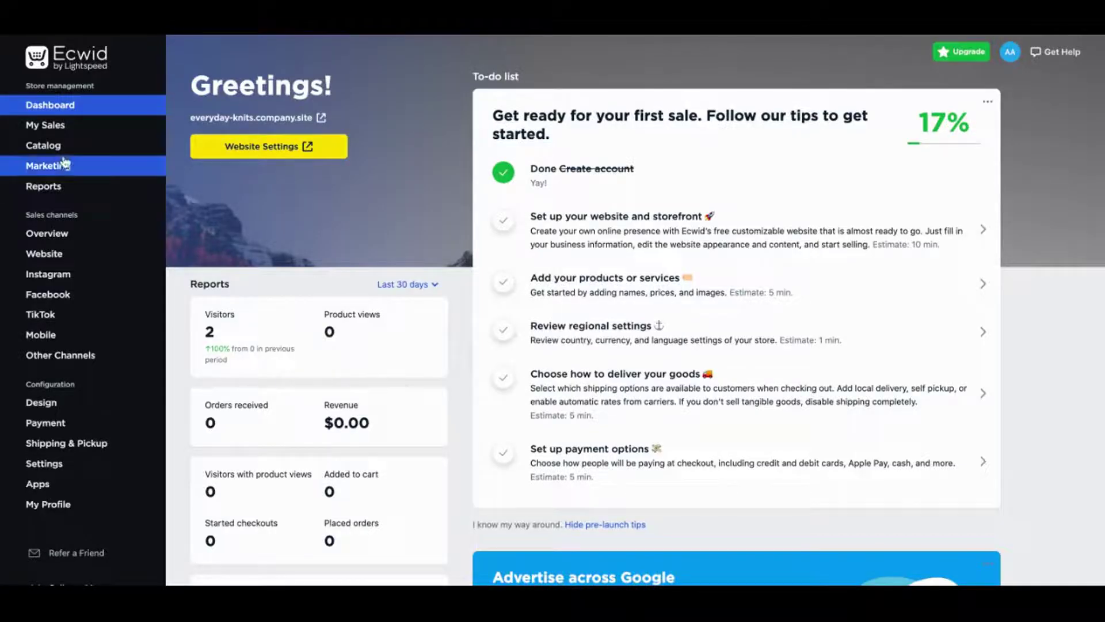
Open the Cheeky Merino Joy product from the catalog's product list and try reordering its first gallery image
mouse_move(55, 151)
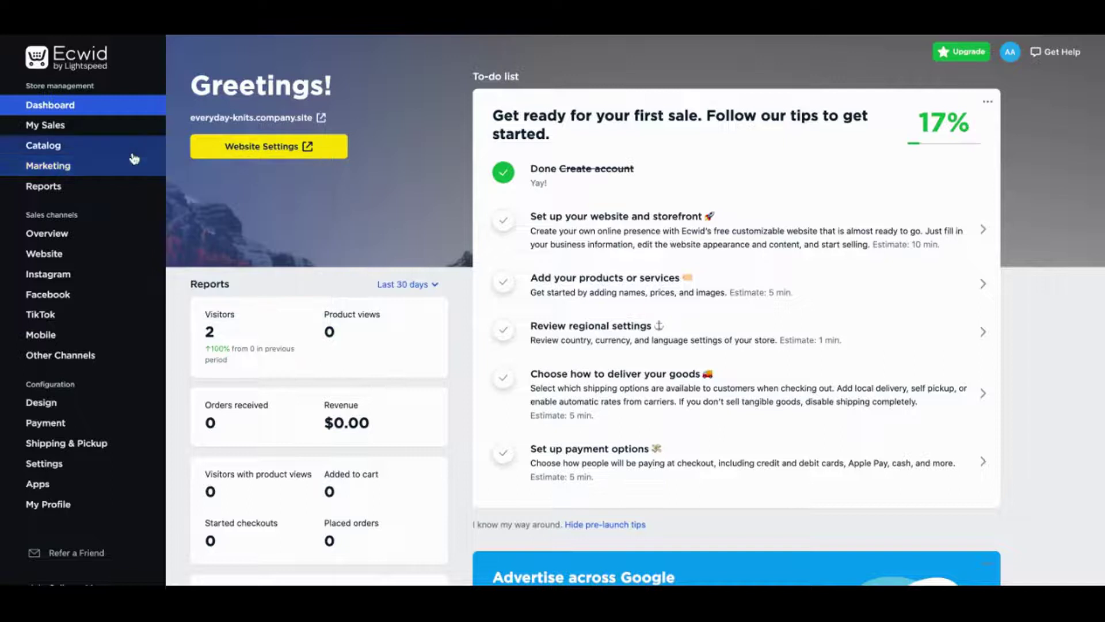
left_click(202, 152)
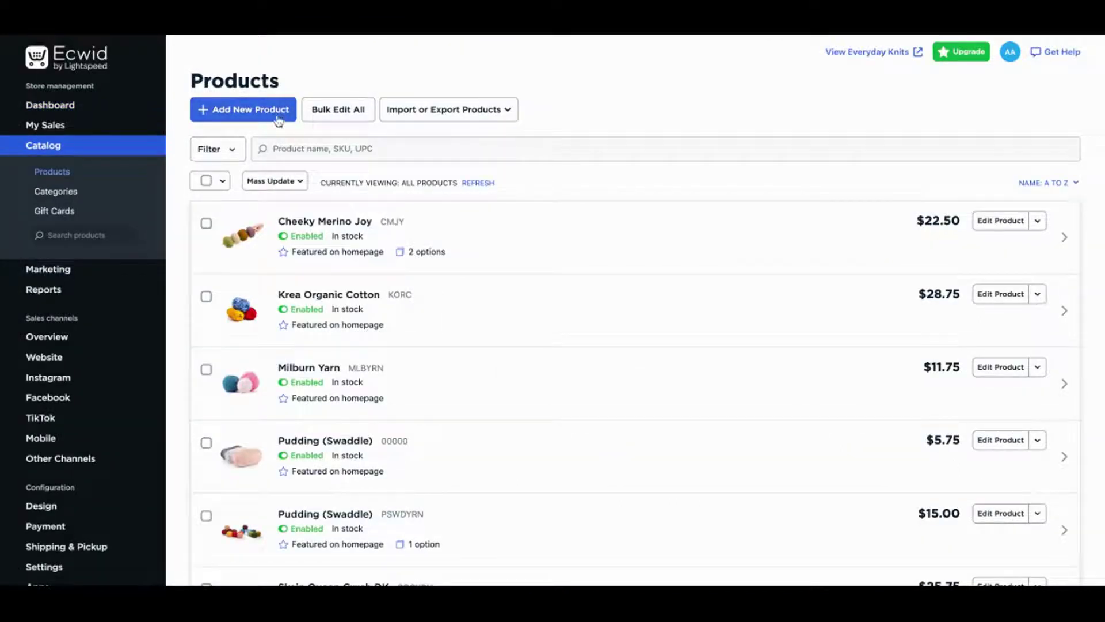
left_click(333, 220)
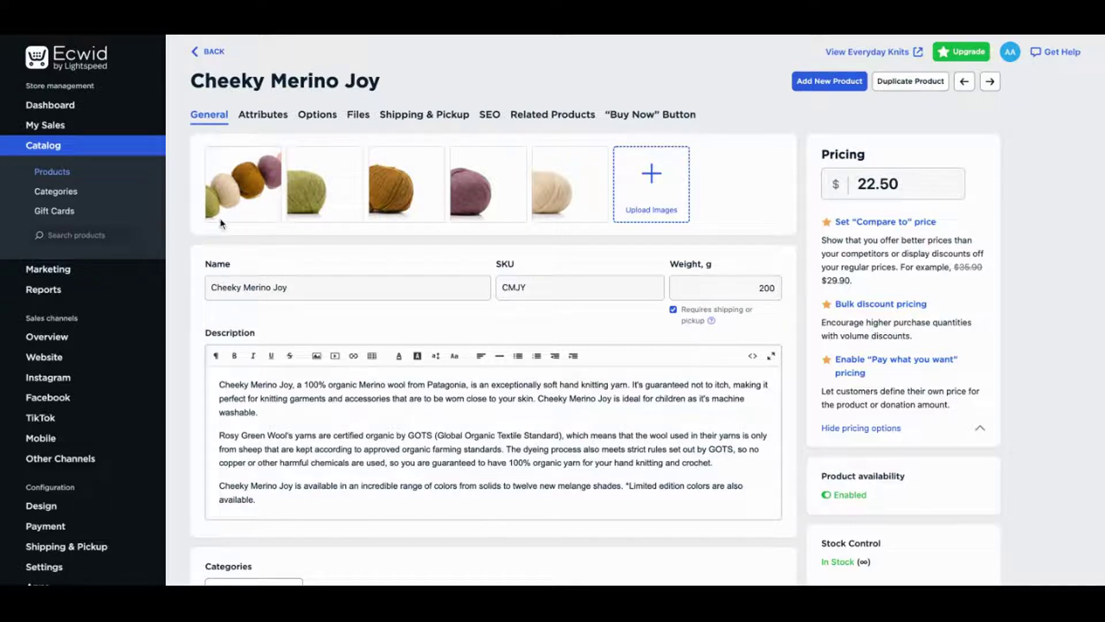
mouse_move(239, 191)
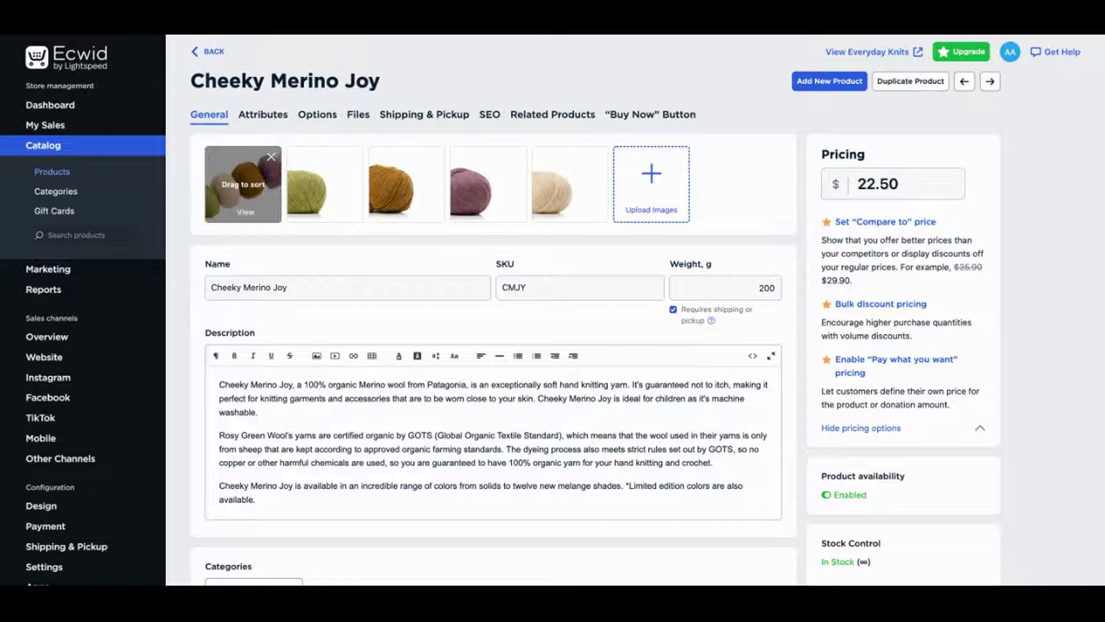
mouse_move(243, 190)
left_mouse_down()
mouse_move(309, 185)
mouse_move(391, 202)
mouse_move(328, 190)
mouse_move(403, 190)
mouse_move(406, 206)
mouse_move(248, 186)
left_mouse_up()
Examine the product's name, SKU, weight and full description
scroll(333, 273, "down", 1)
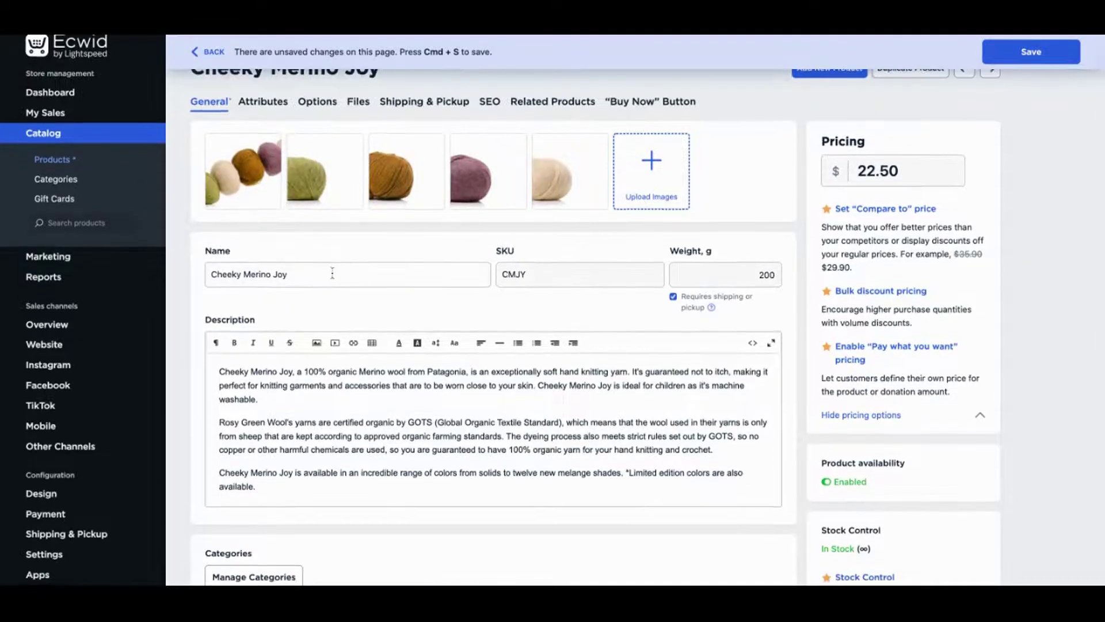
scroll(332, 273, "down", 1)
left_click(322, 267)
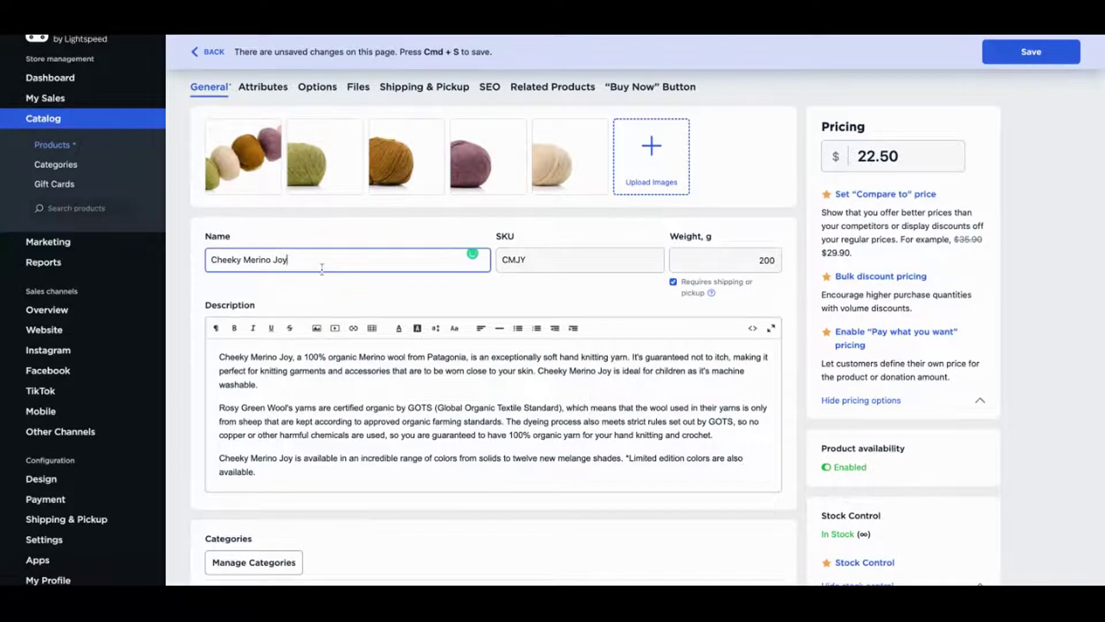
left_click(563, 264)
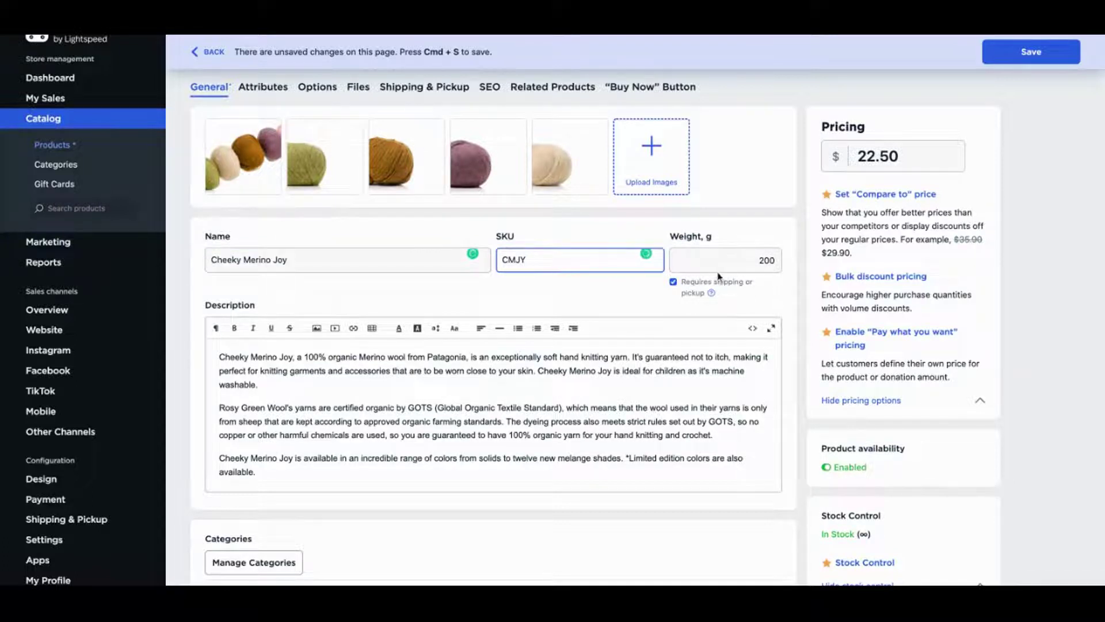
left_click(739, 260)
scroll(741, 260, "down", 1)
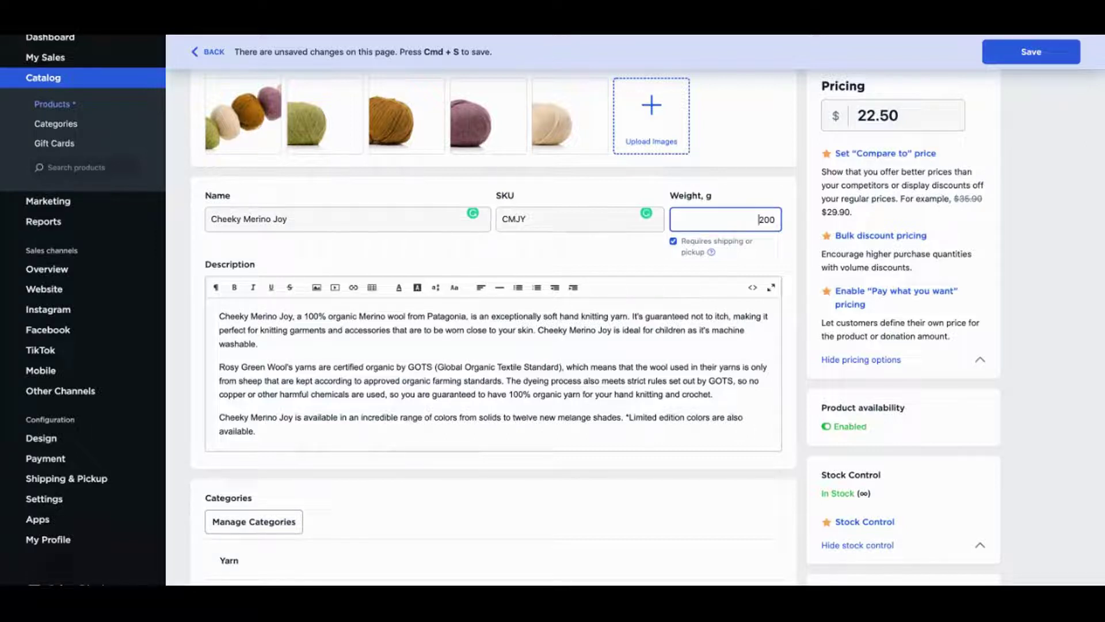
left_click(453, 347)
scroll(563, 369, "down", 5)
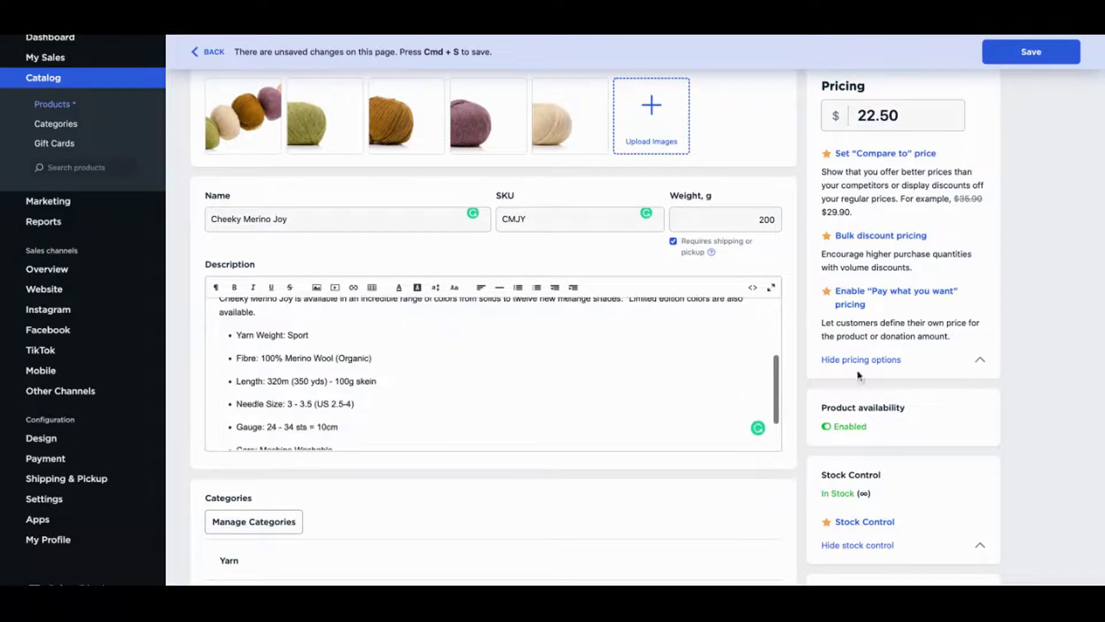
Examine the product's categories, pricing options, stock control, front-page feature, ribbon and subtitle settings
scroll(1053, 353, "down", 3)
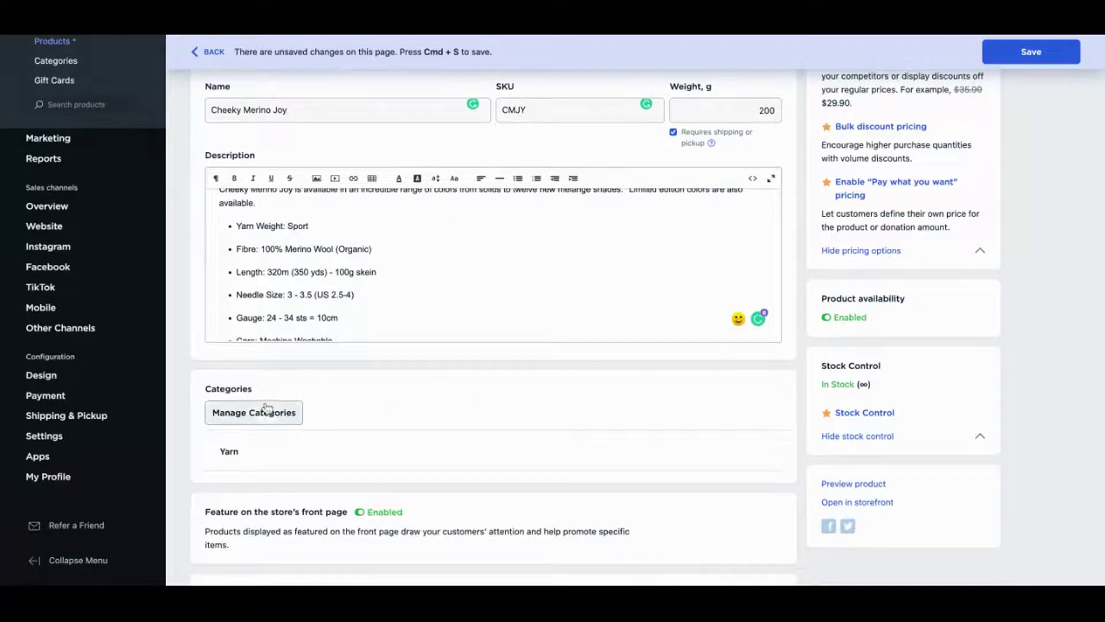
scroll(429, 407, "down", 1)
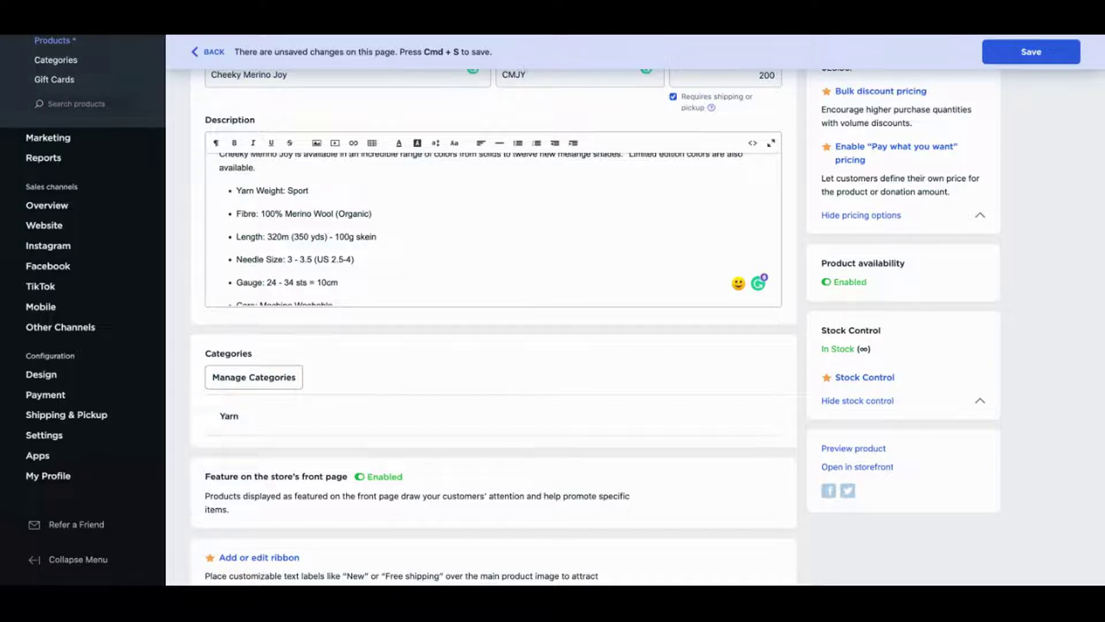
scroll(880, 229, "up", 3)
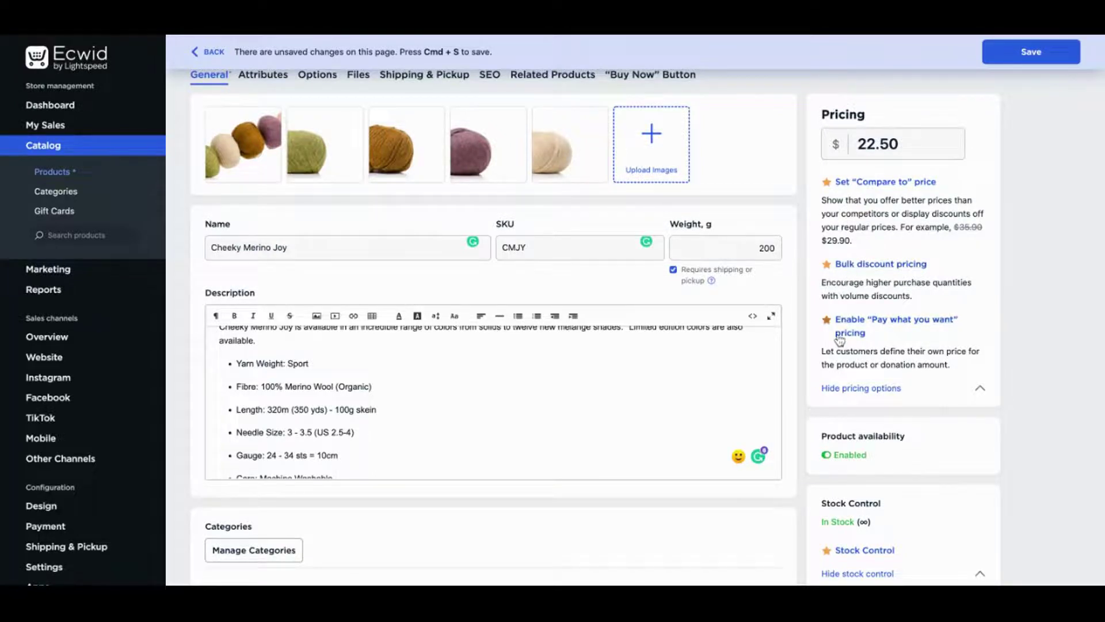
scroll(837, 339, "down", 2)
scroll(855, 461, "down", 4)
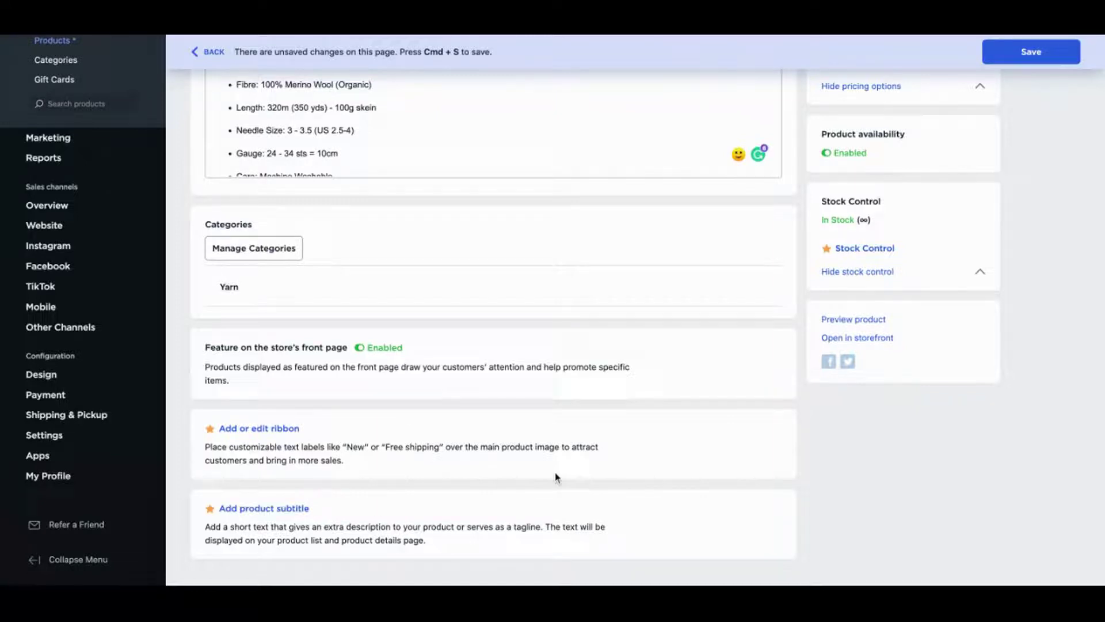
scroll(930, 456, "up", 6)
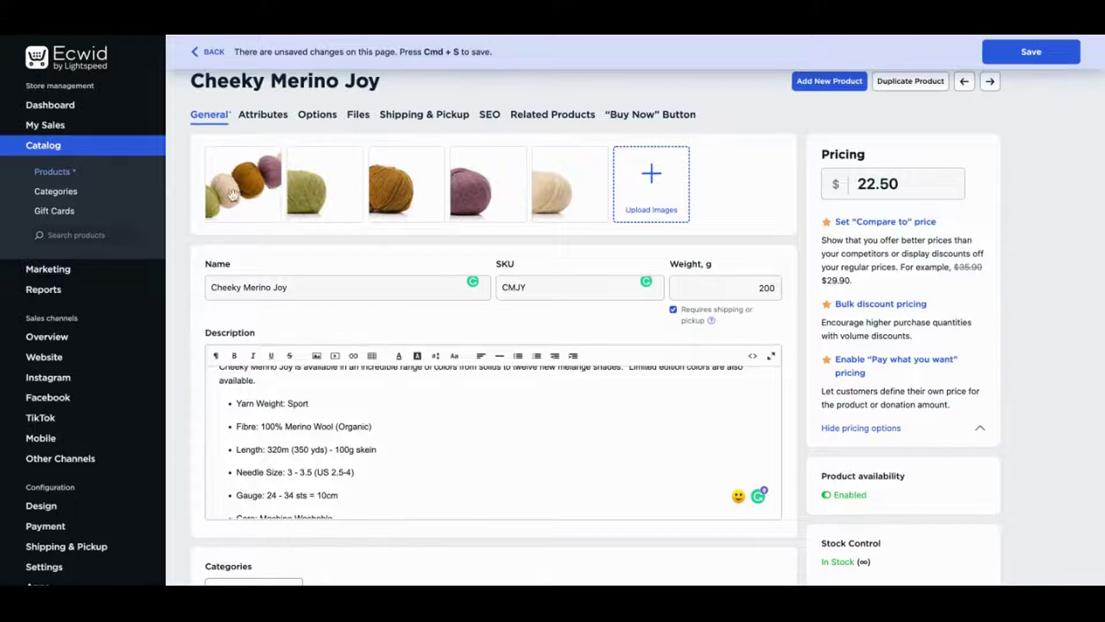
Try adding another product option named Color with the Radio Buttons input type and one option value
left_click(331, 118)
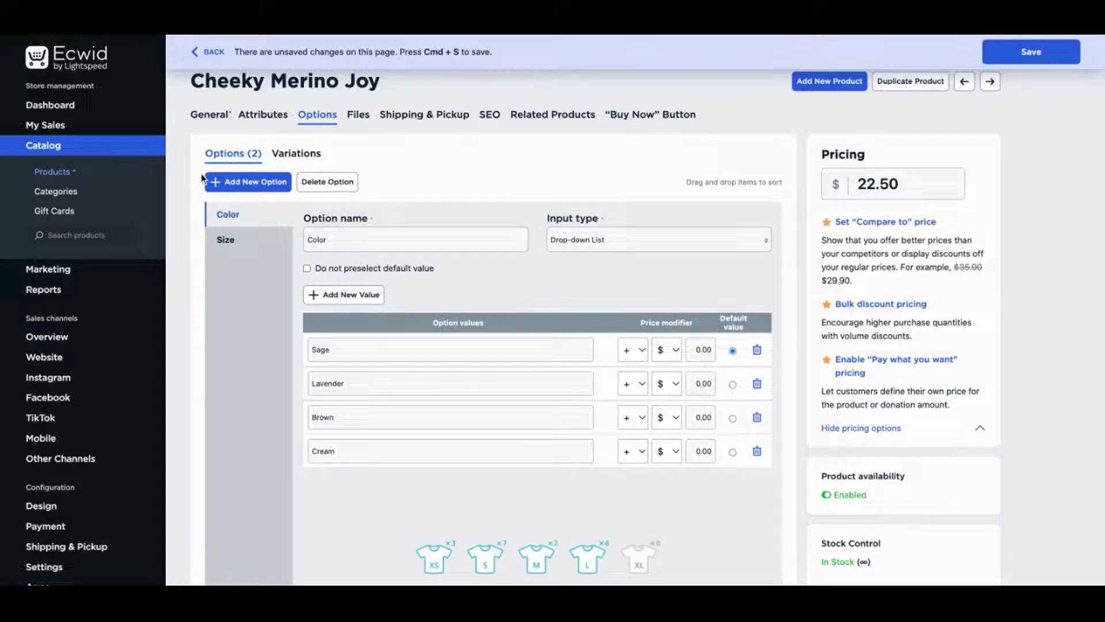
left_click(233, 182)
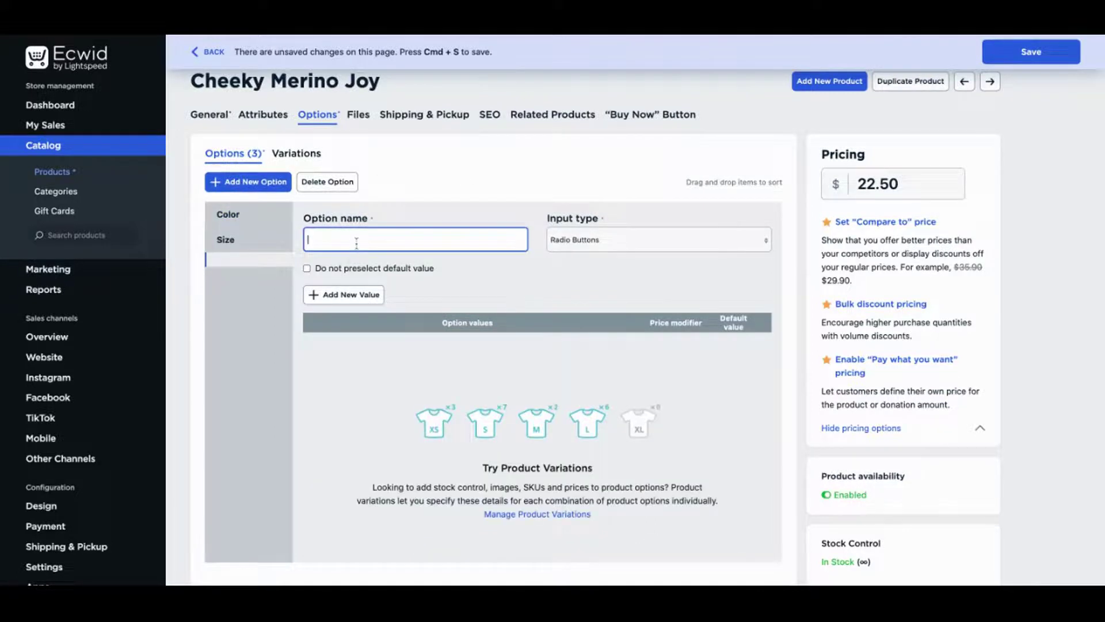
type("Color")
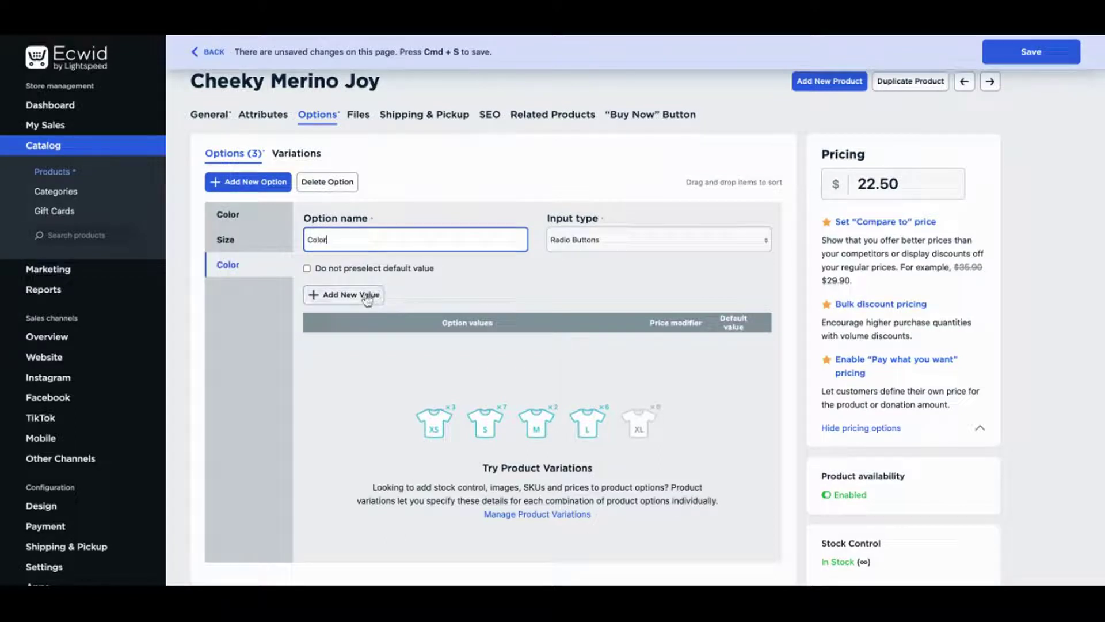
left_click(654, 240)
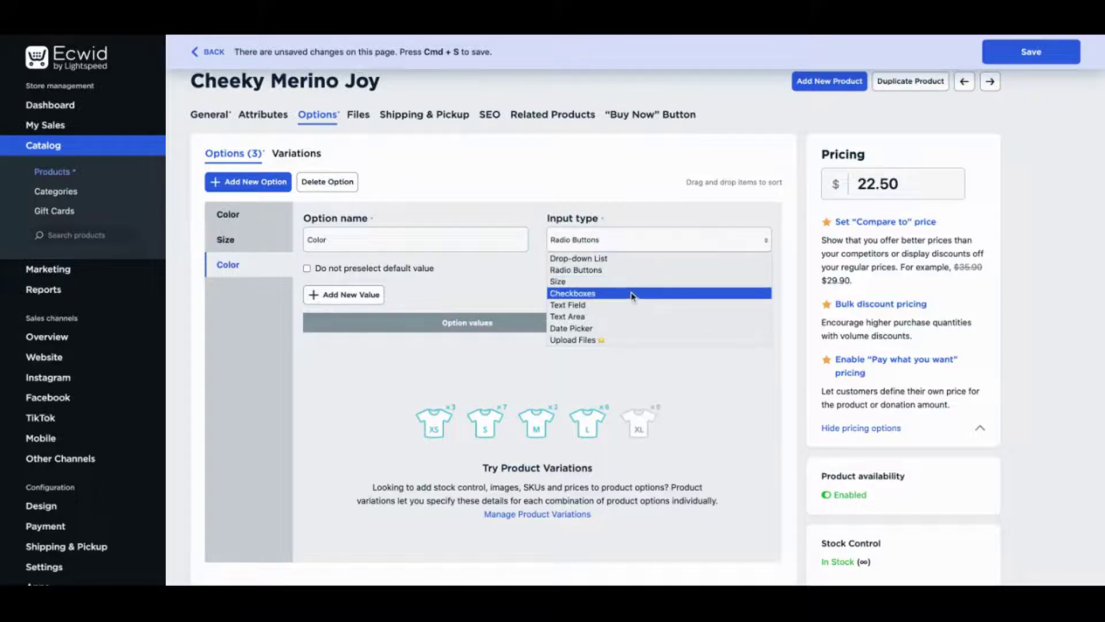
left_click(473, 301)
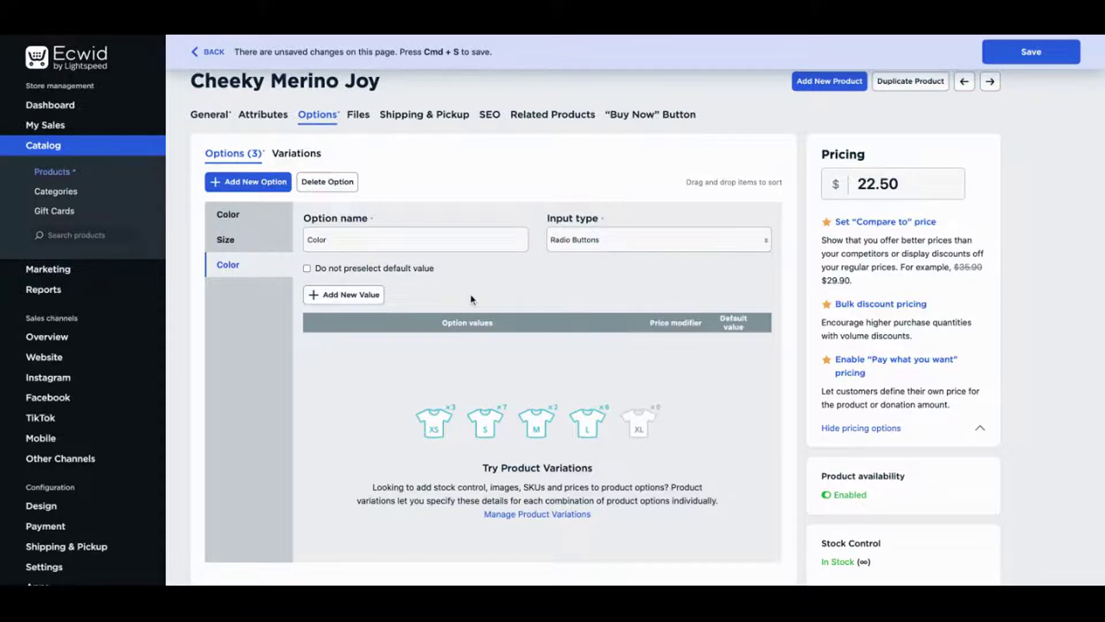
left_click(356, 300)
type("Re")
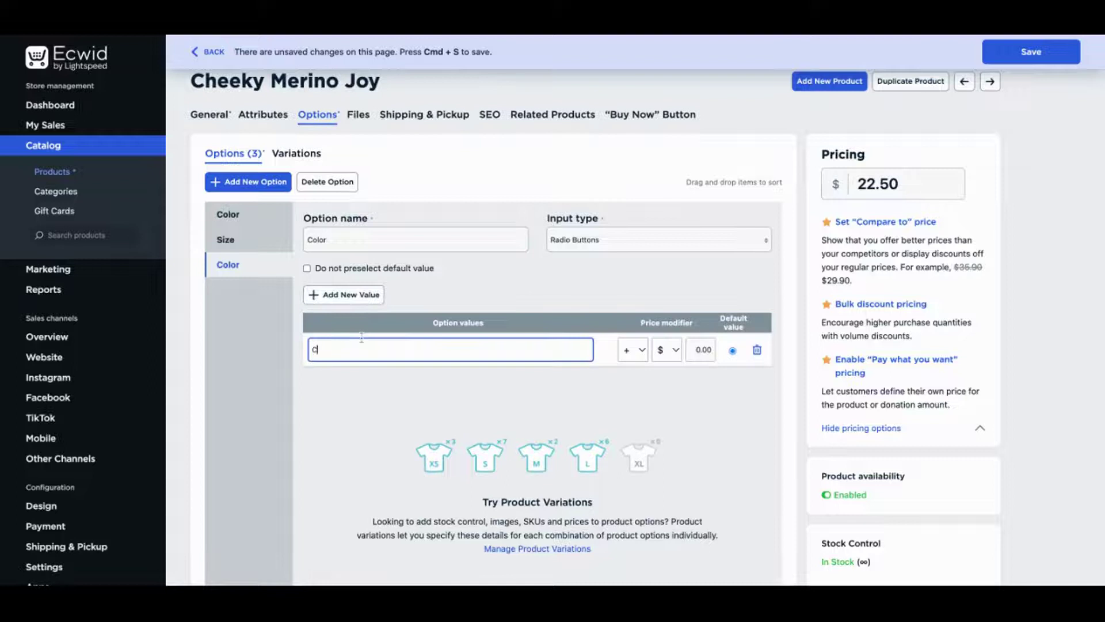
type("d")
left_click(704, 351)
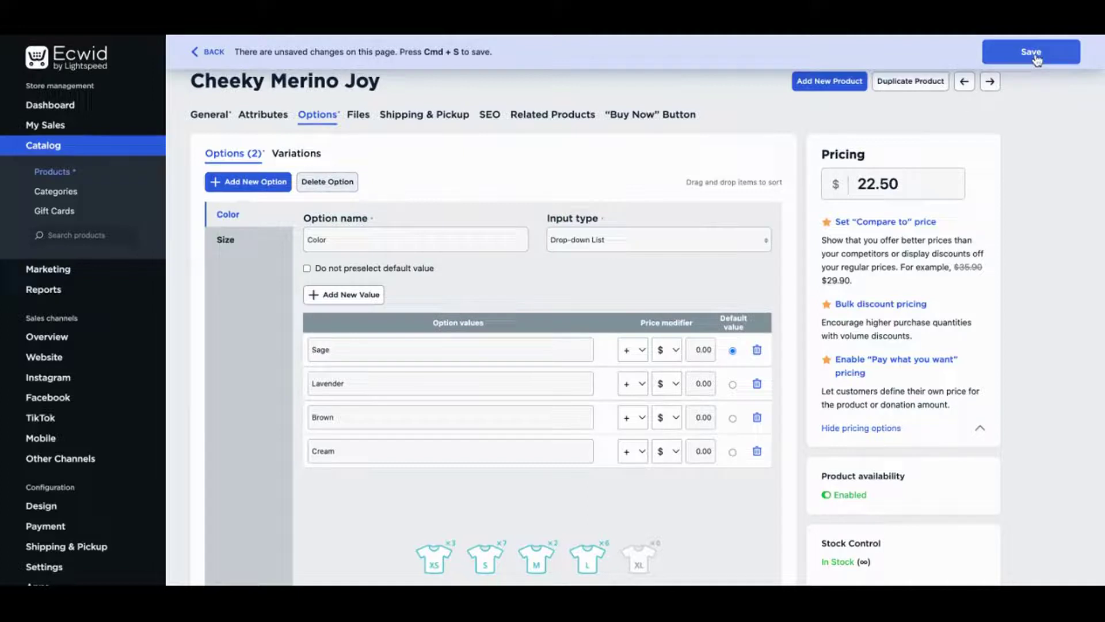
Save the changes to the Cheeky Merino Joy product
left_click(1034, 58)
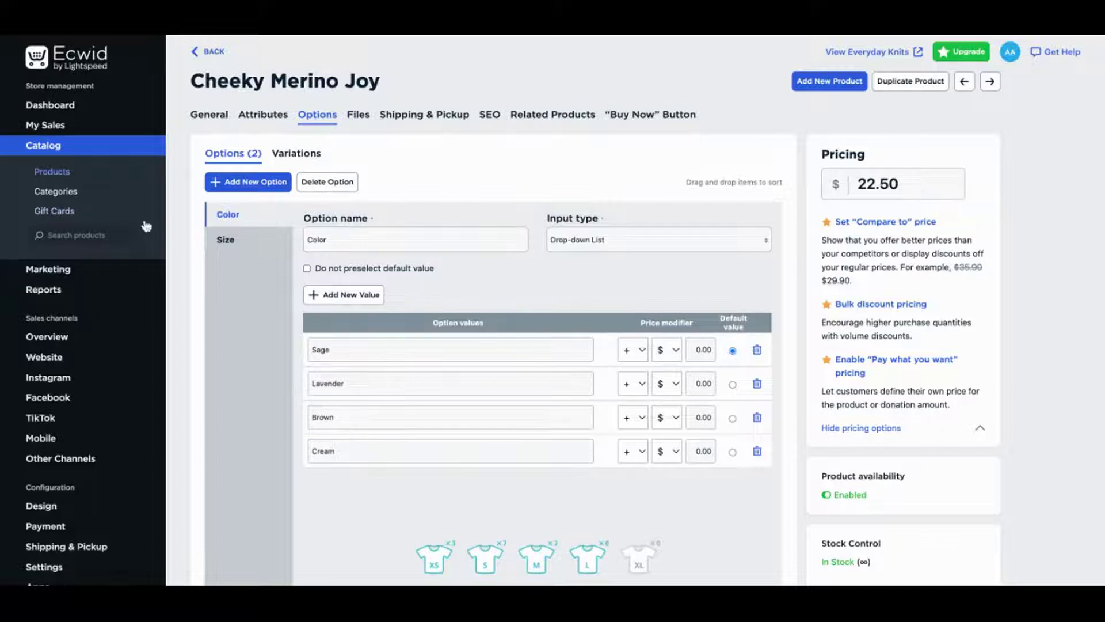
View the Yarn category's name, image and description in the catalog categories and expand its subcategories
left_click(71, 199)
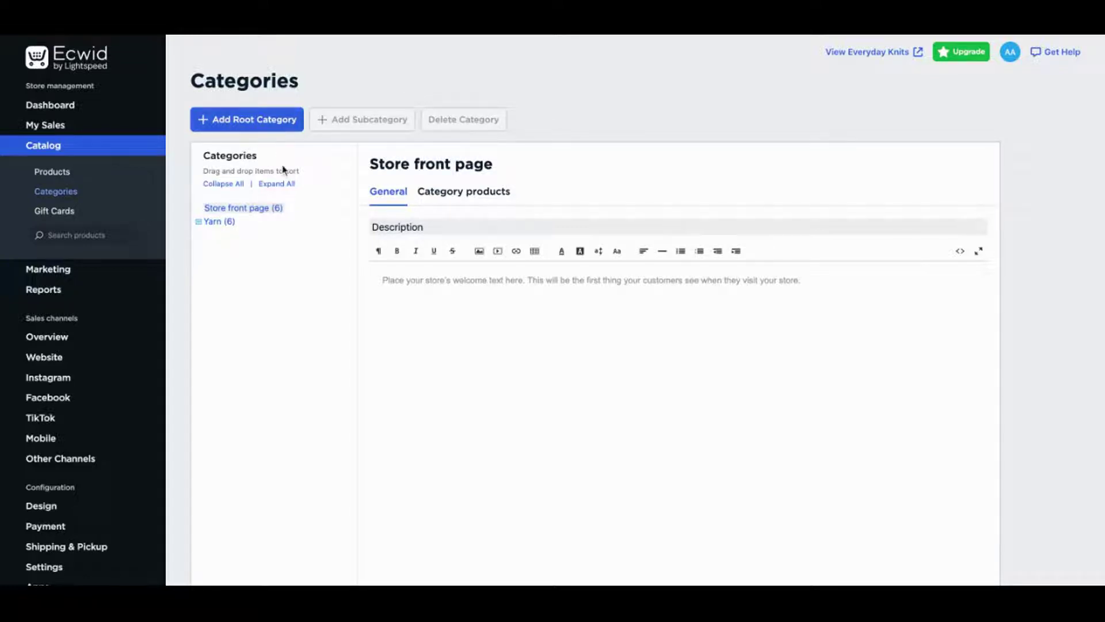
left_click(223, 222)
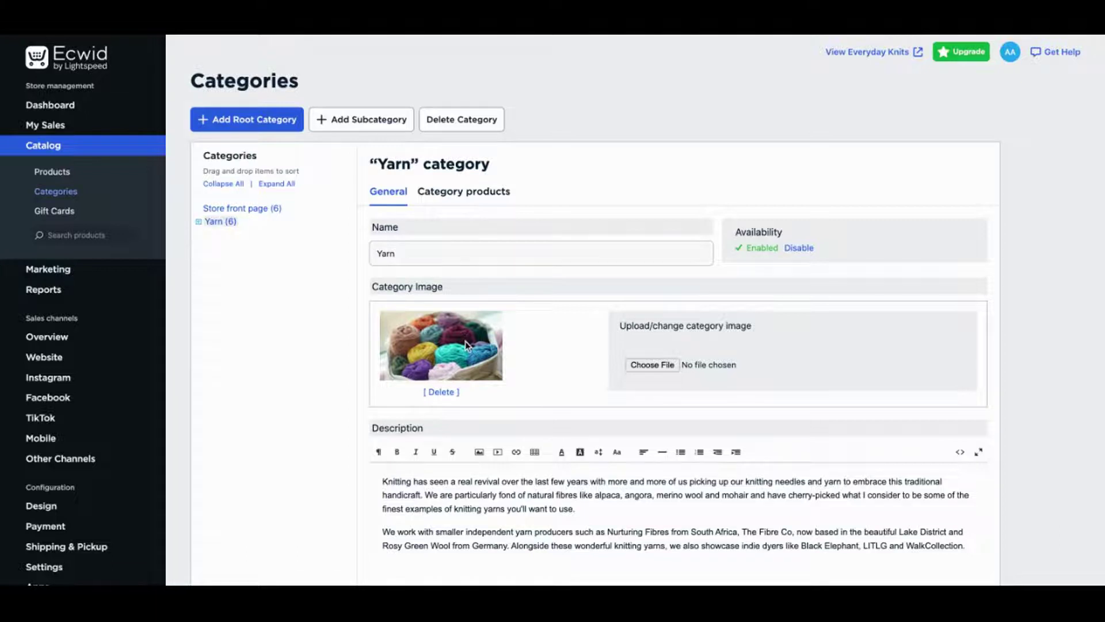
scroll(456, 423, "down", 2)
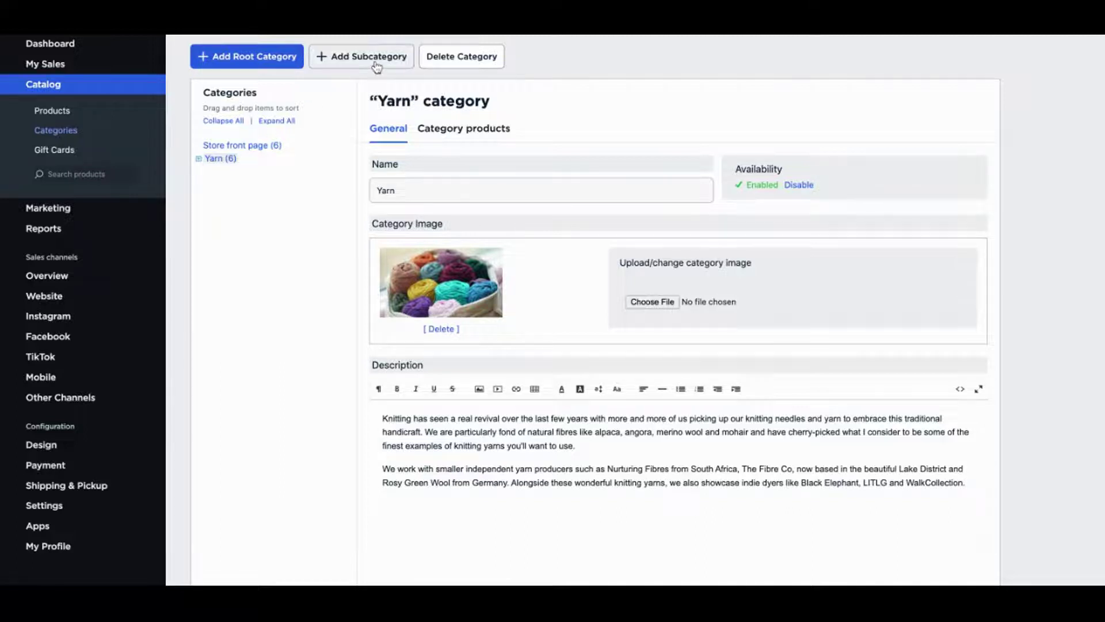
left_click(198, 159)
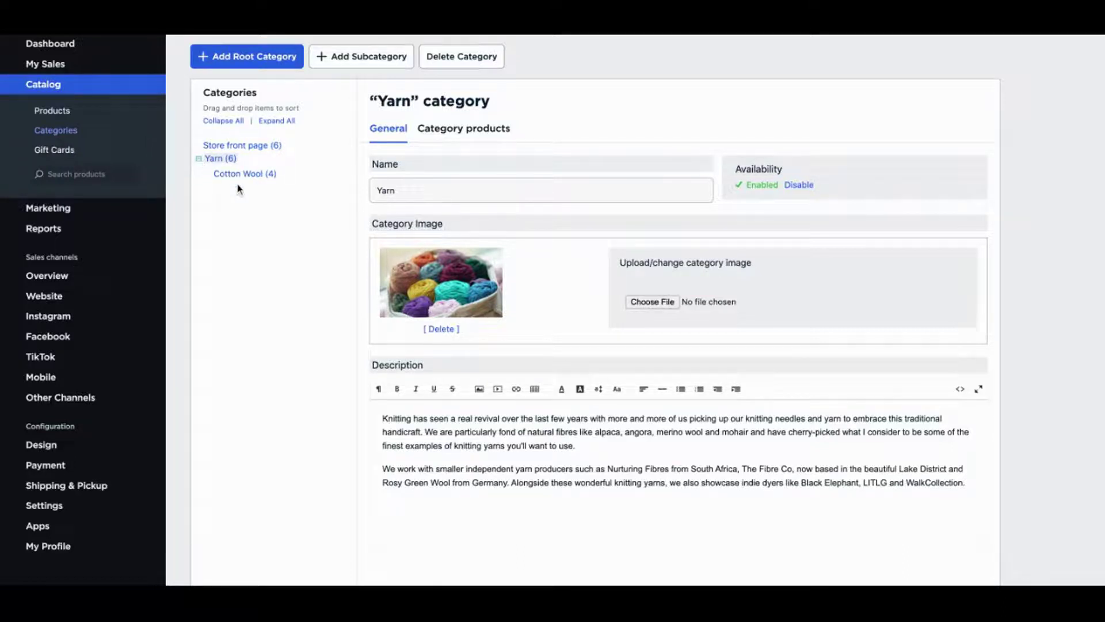
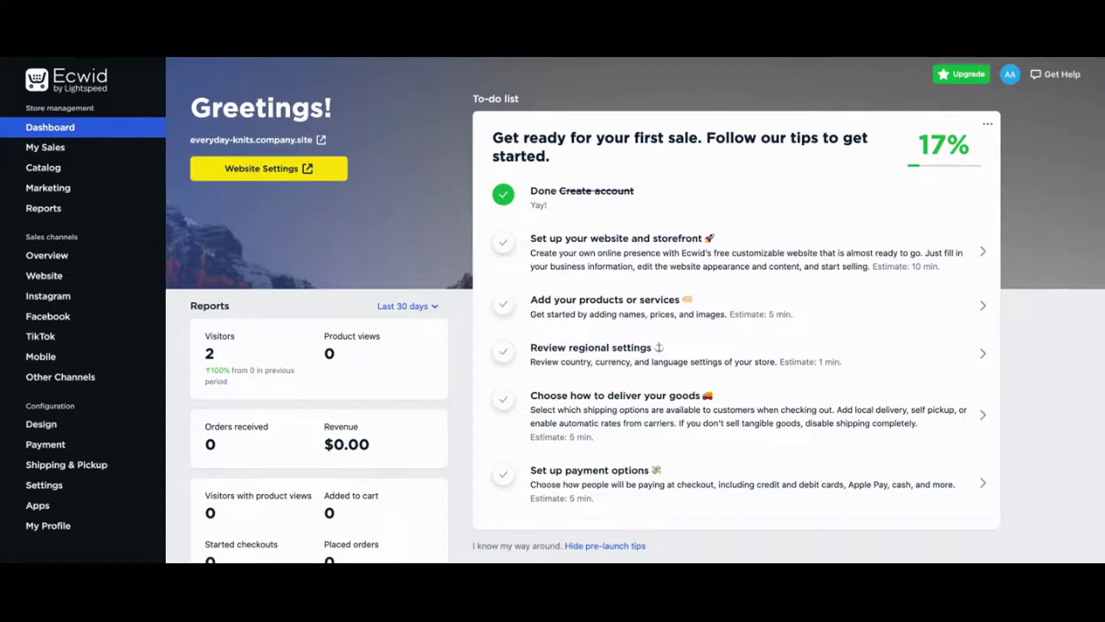
Set the product image size to Small in the store's design settings
left_click(65, 424)
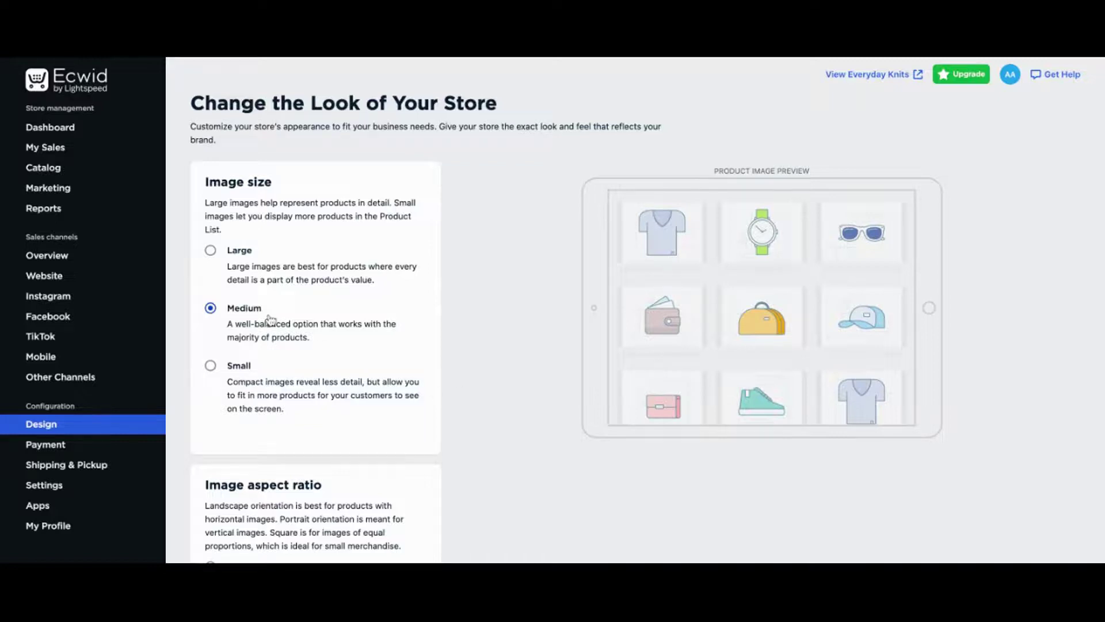
left_click(210, 252)
left_click(210, 364)
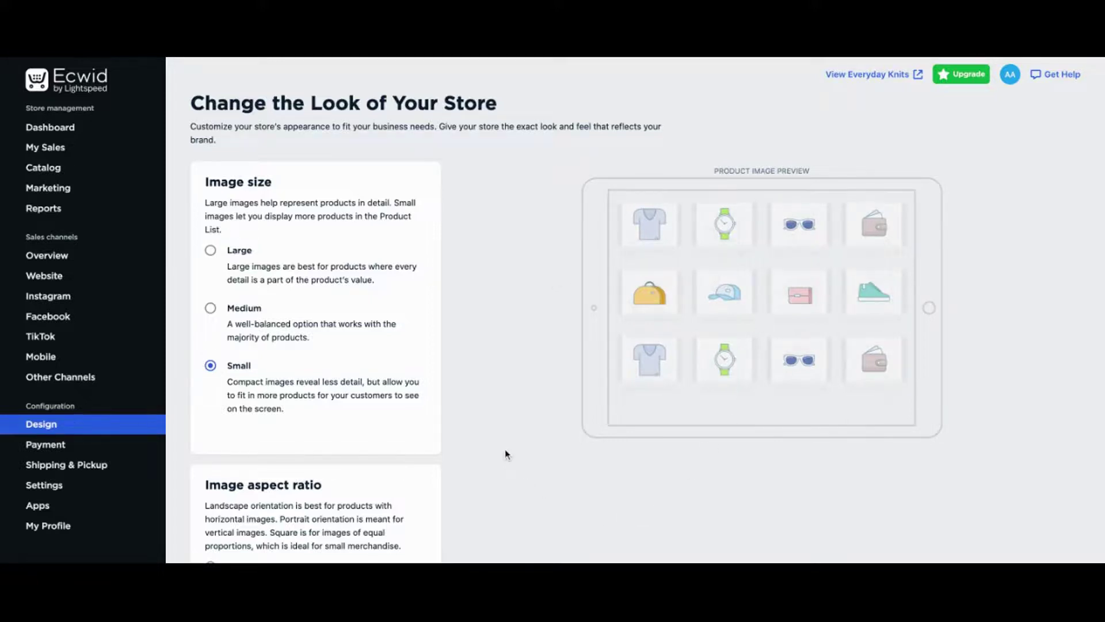
Set the product image aspect ratio to Portrait 3:4 after trying the square and landscape ratios
scroll(506, 454, "down", 4)
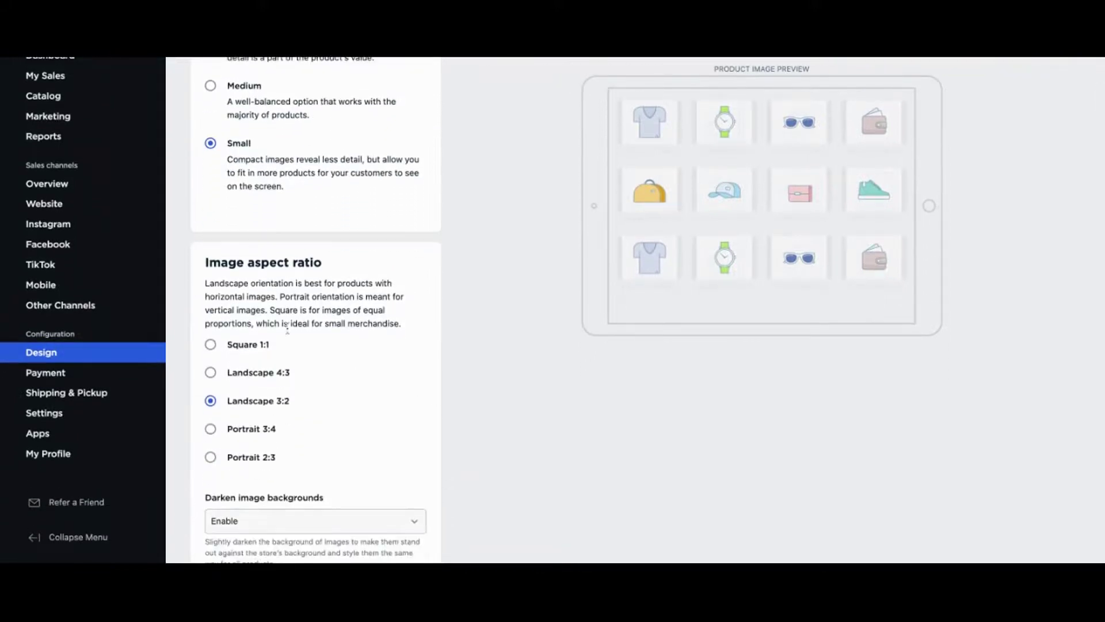
left_click(211, 345)
left_click(210, 372)
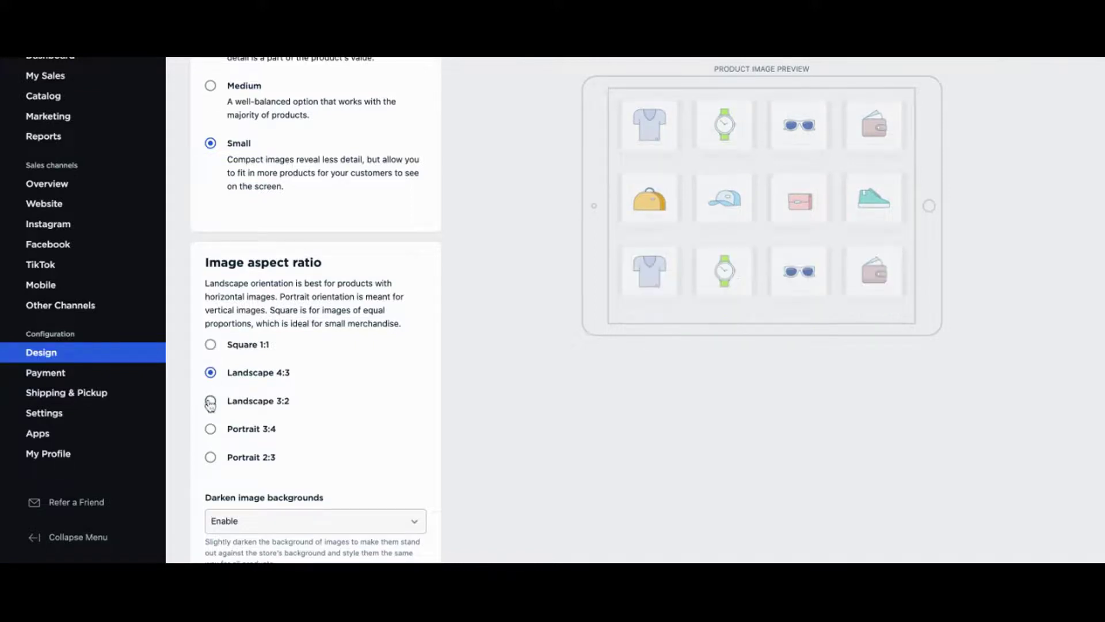
left_click(210, 428)
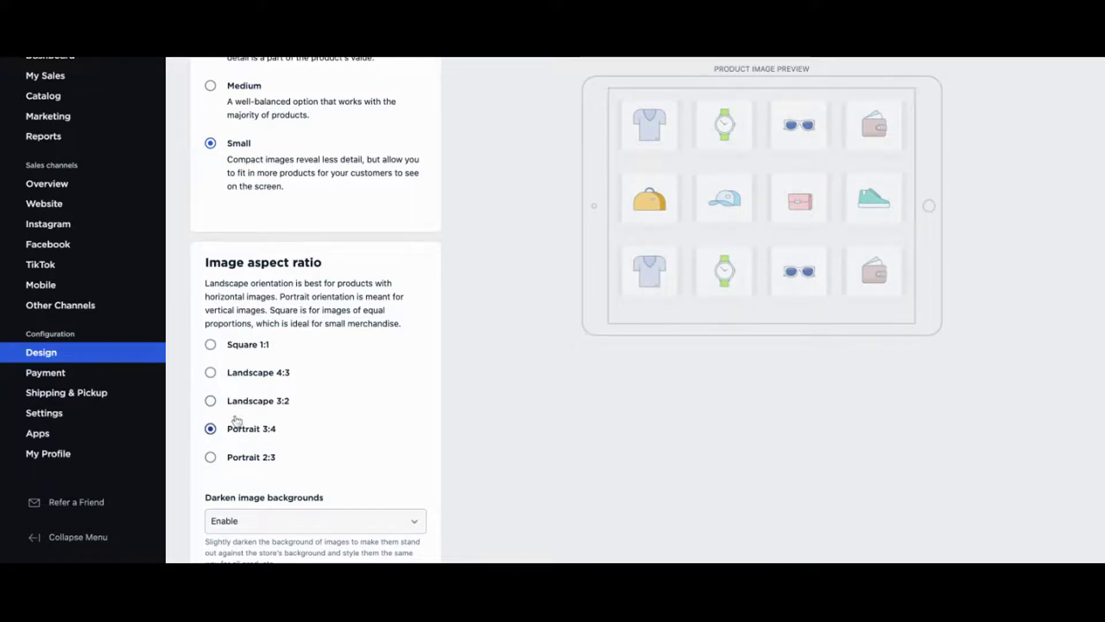
Try centering the content in the product card layout, and switch back to aligning the content to the right
scroll(503, 345, "down", 5)
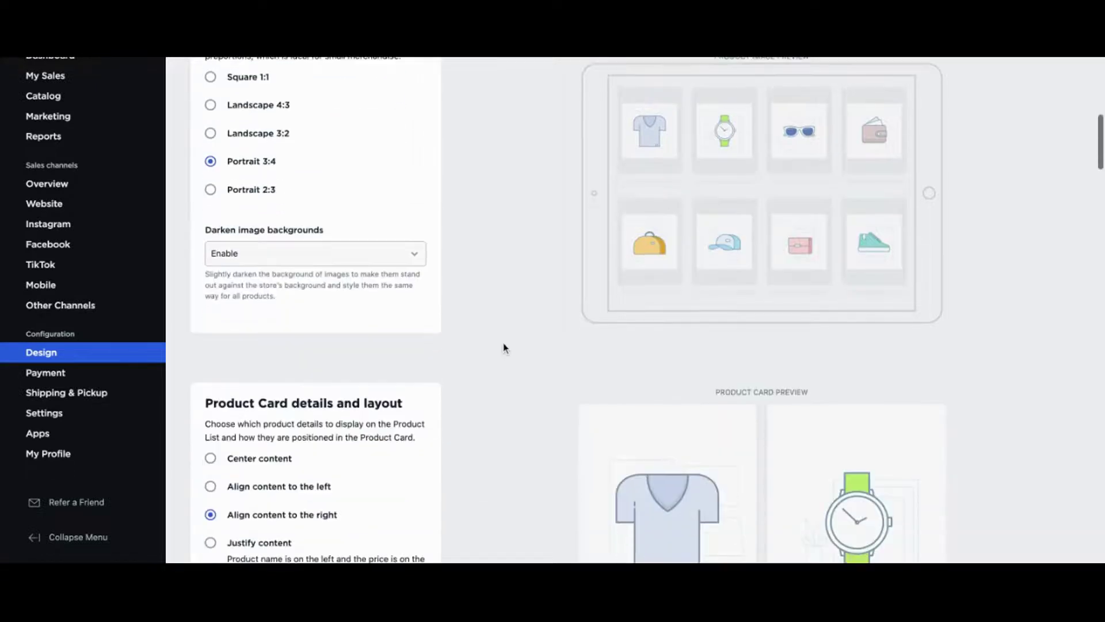
scroll(503, 348, "down", 4)
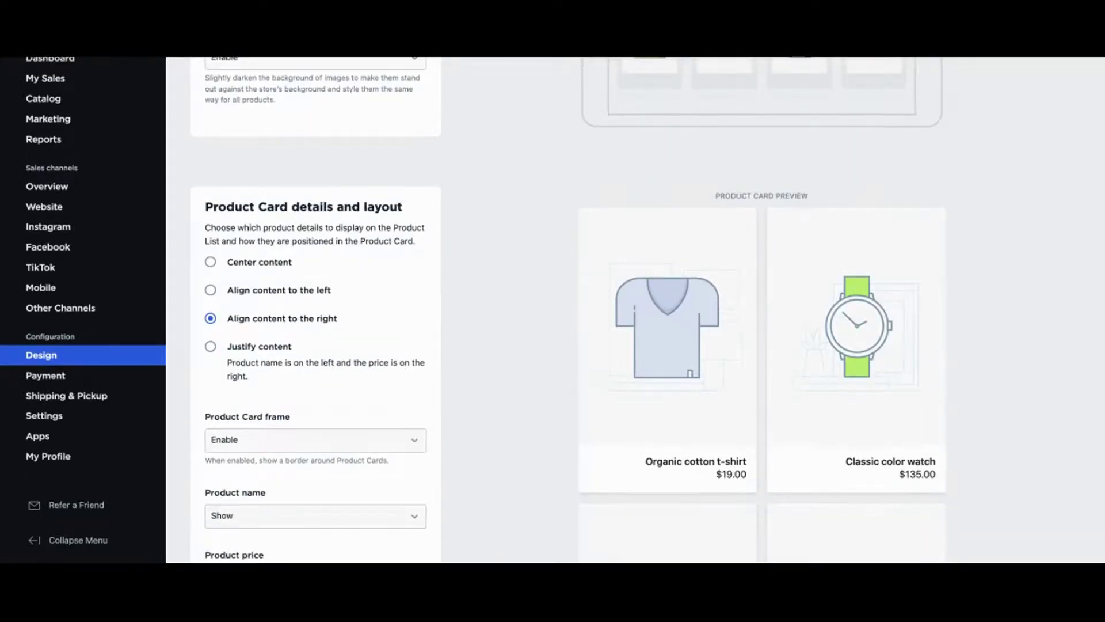
scroll(503, 345, "down", 1)
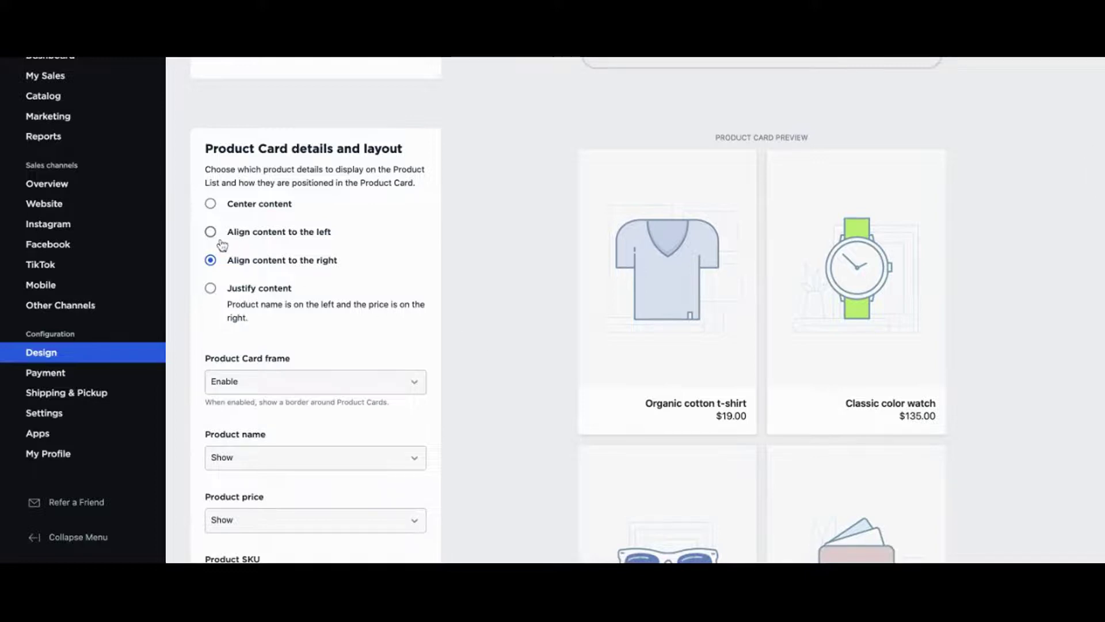
left_click(210, 205)
left_click(211, 261)
Show the "Buy Now" button on the product cards
scroll(519, 279, "down", 2)
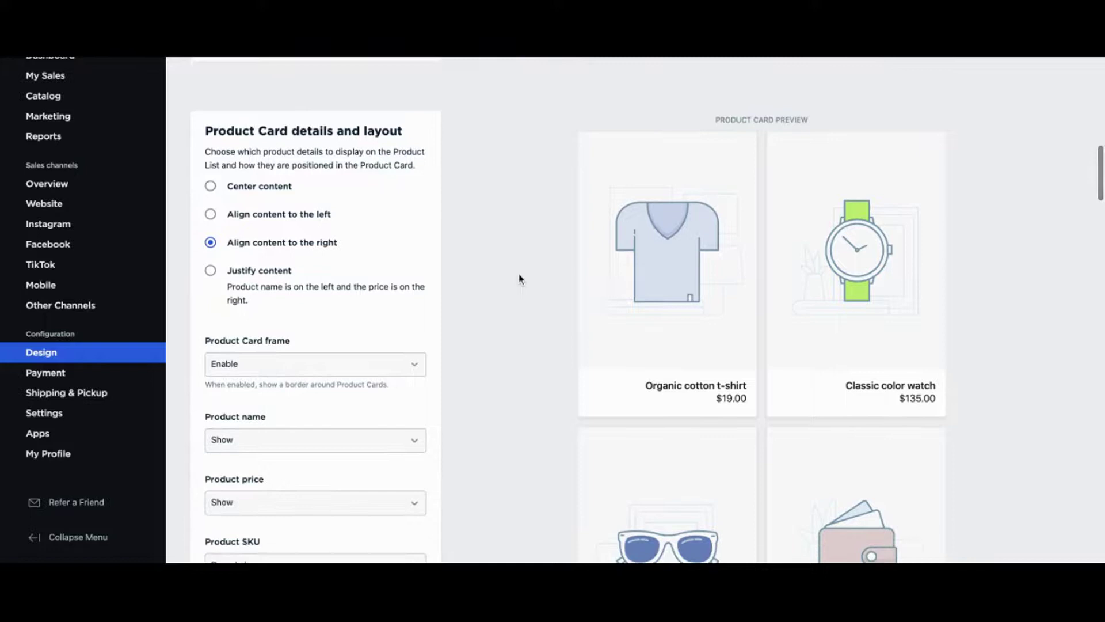
scroll(520, 279, "down", 4)
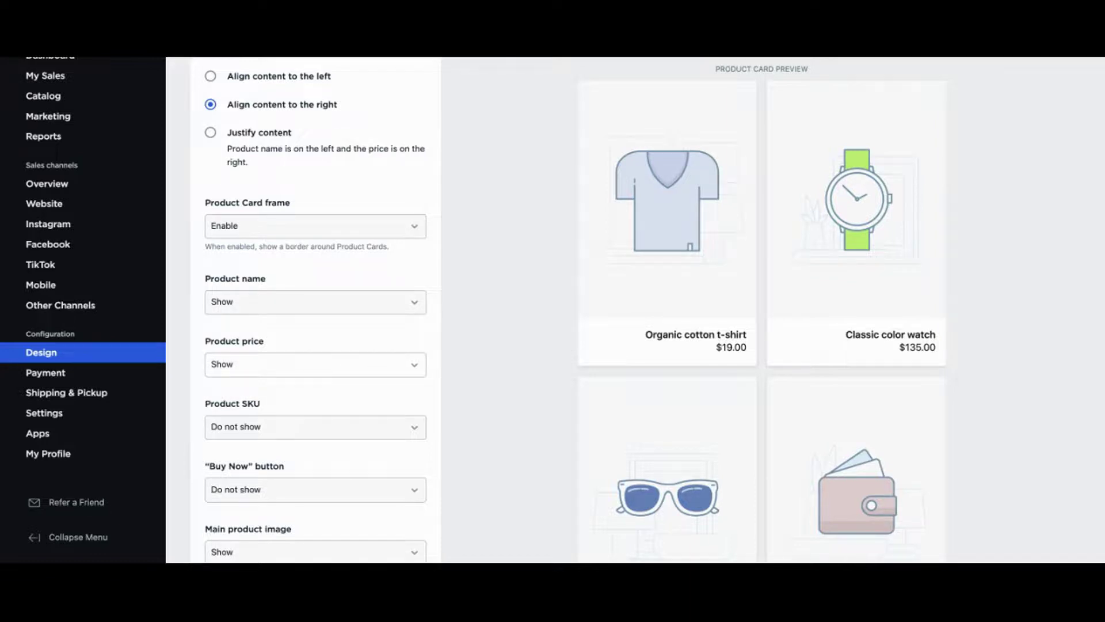
scroll(422, 390, "down", 2)
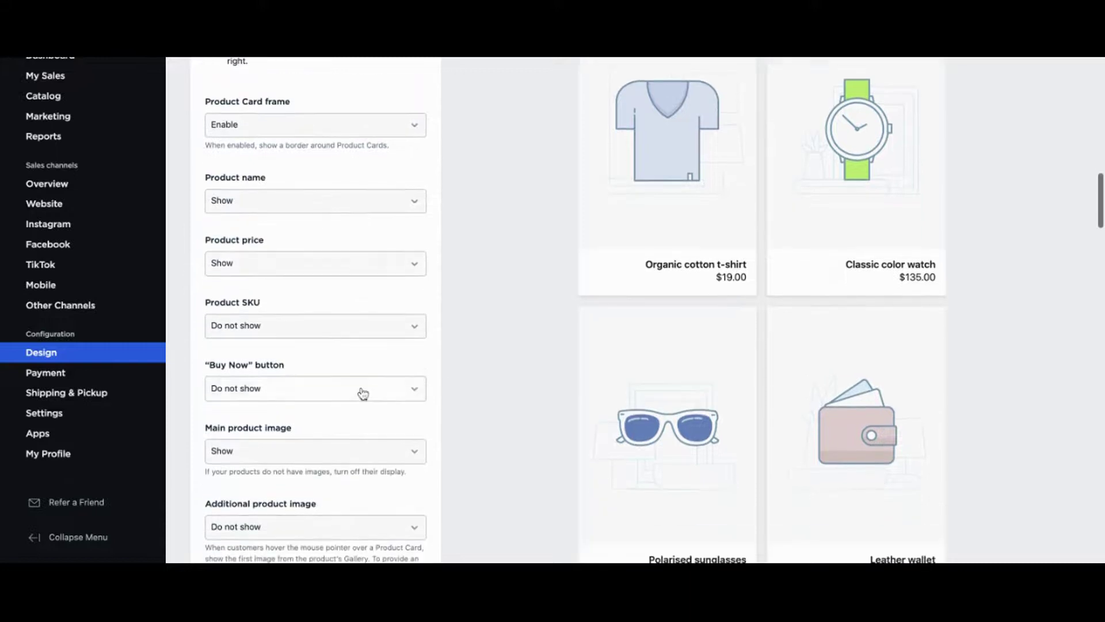
left_click(362, 393)
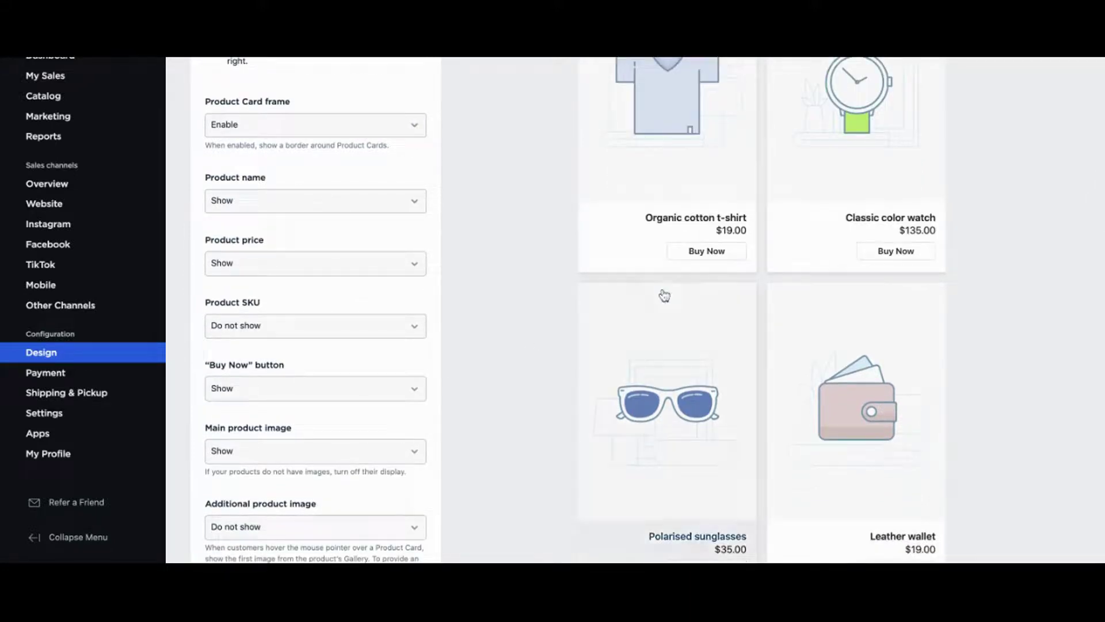
Set the product page layout to 2 columns with the product's description below the image, after trying 3 columns
scroll(495, 396, "down", 1)
scroll(495, 396, "down", 5)
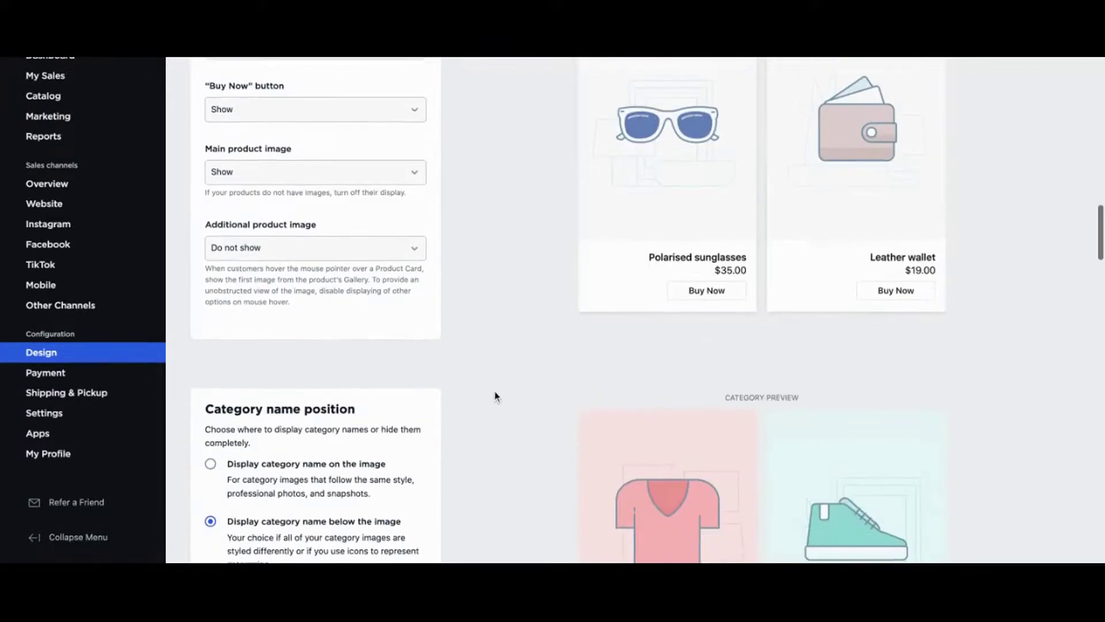
scroll(495, 396, "down", 5)
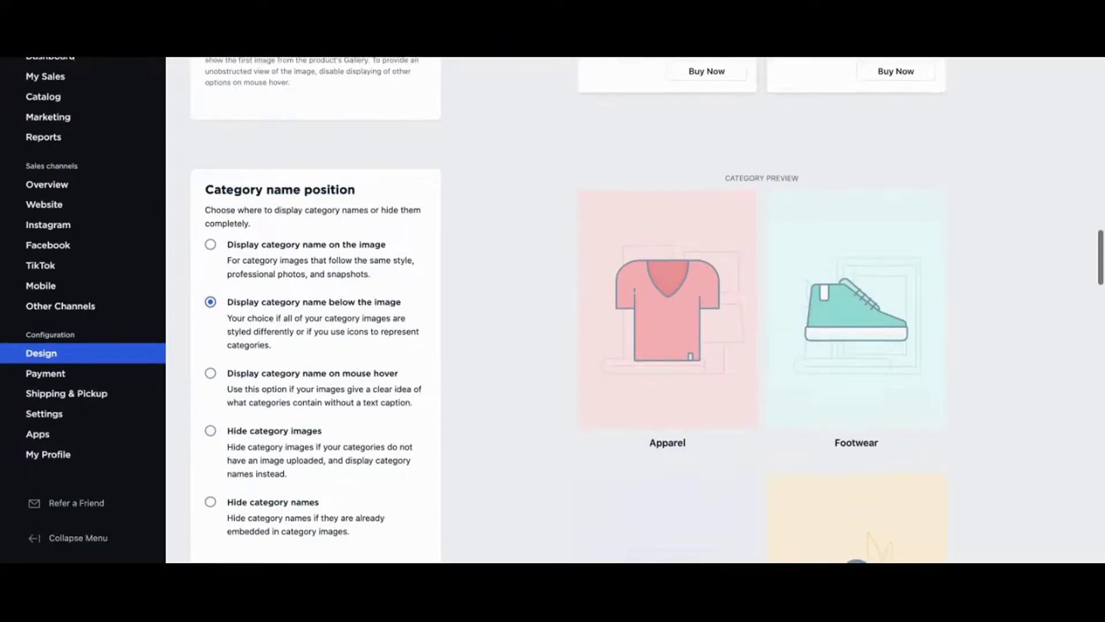
scroll(495, 396, "down", 1)
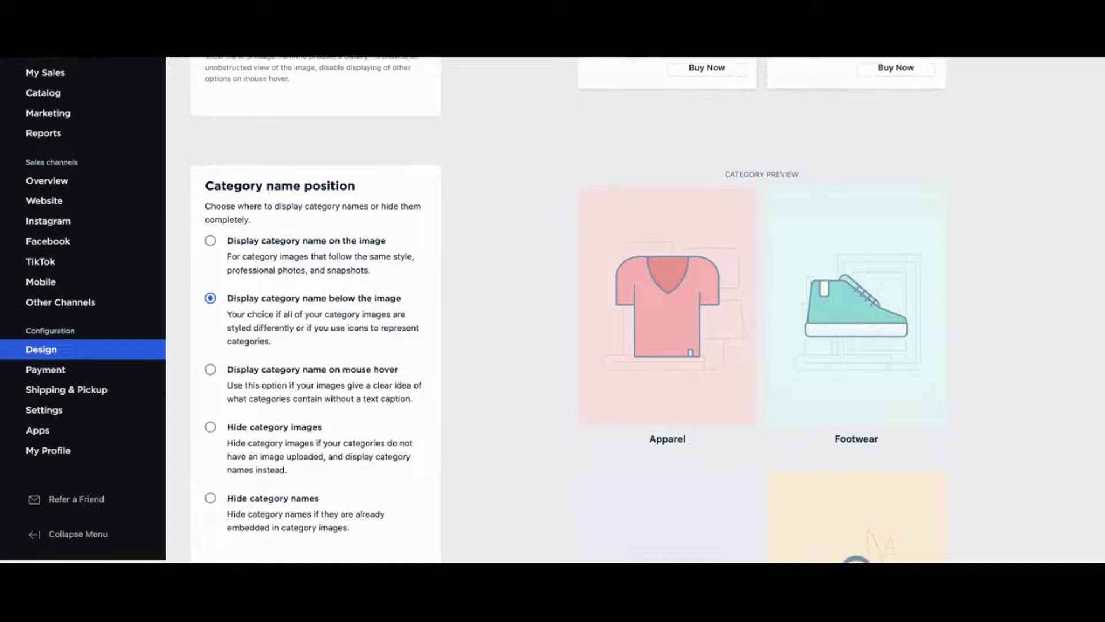
scroll(648, 311, "down", 12)
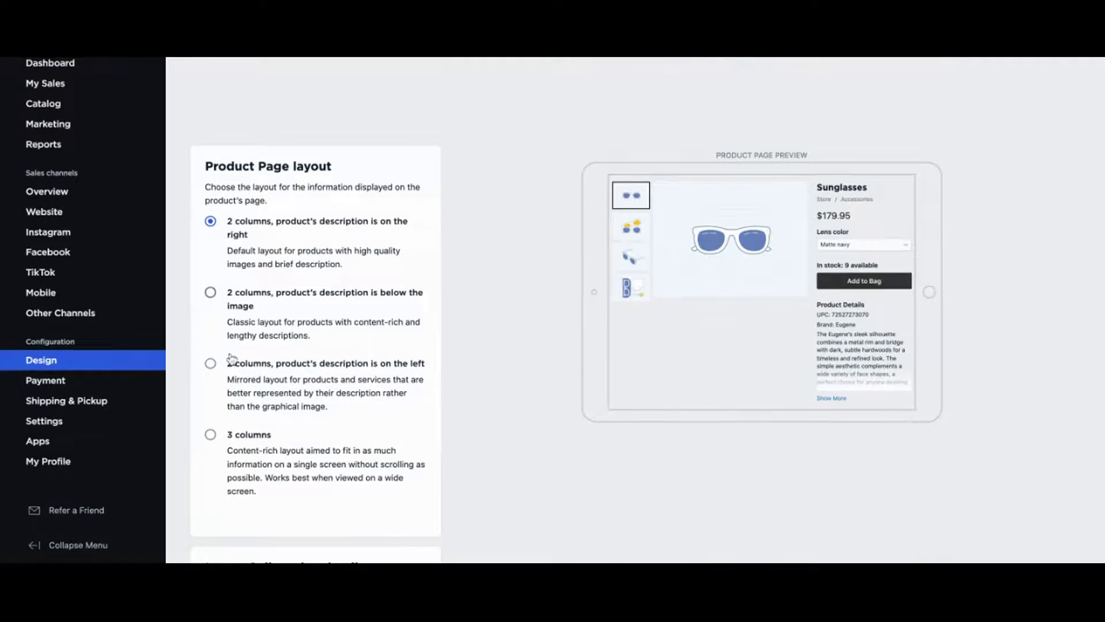
left_click(211, 436)
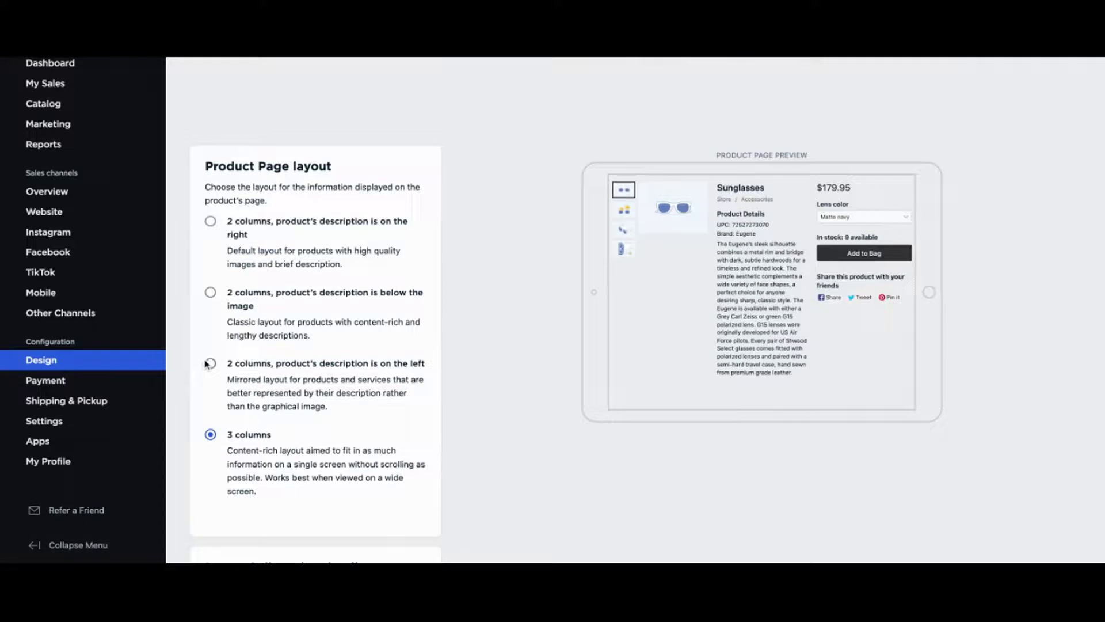
left_click(210, 294)
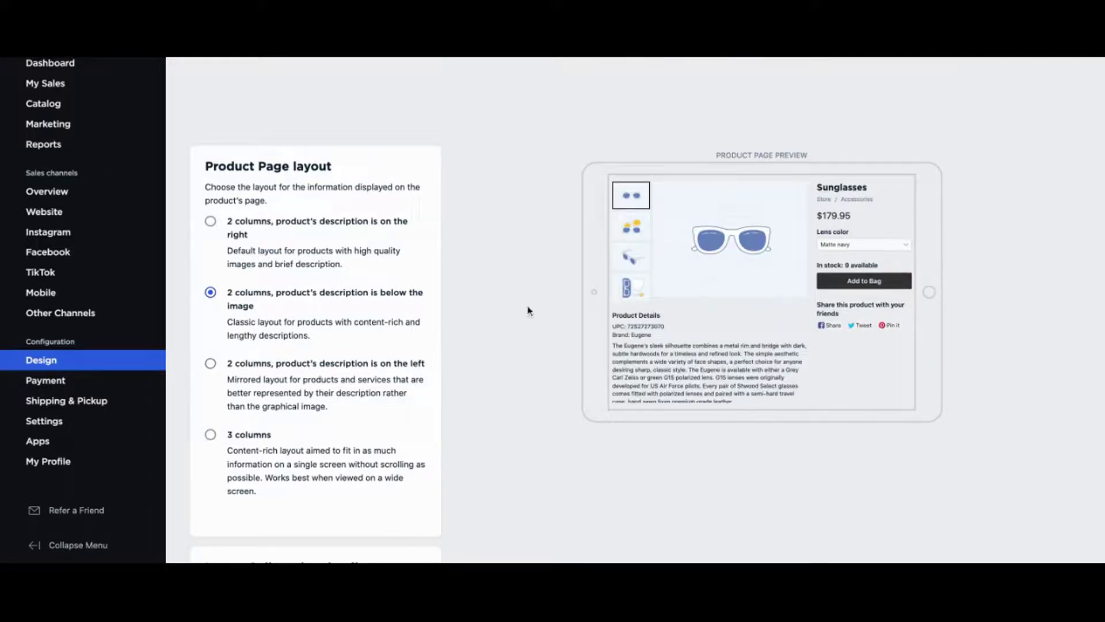
Set the image gallery thumbnails to Full size images after trying the Horizontal and Vertical layouts
scroll(548, 364, "down", 7)
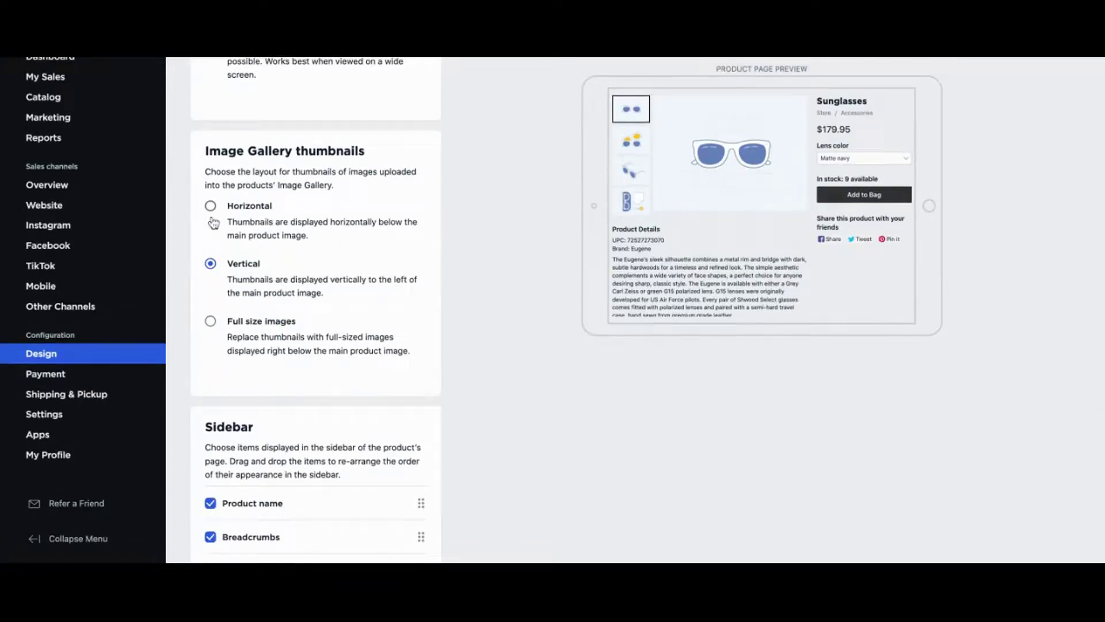
left_click(210, 207)
mouse_move(685, 183)
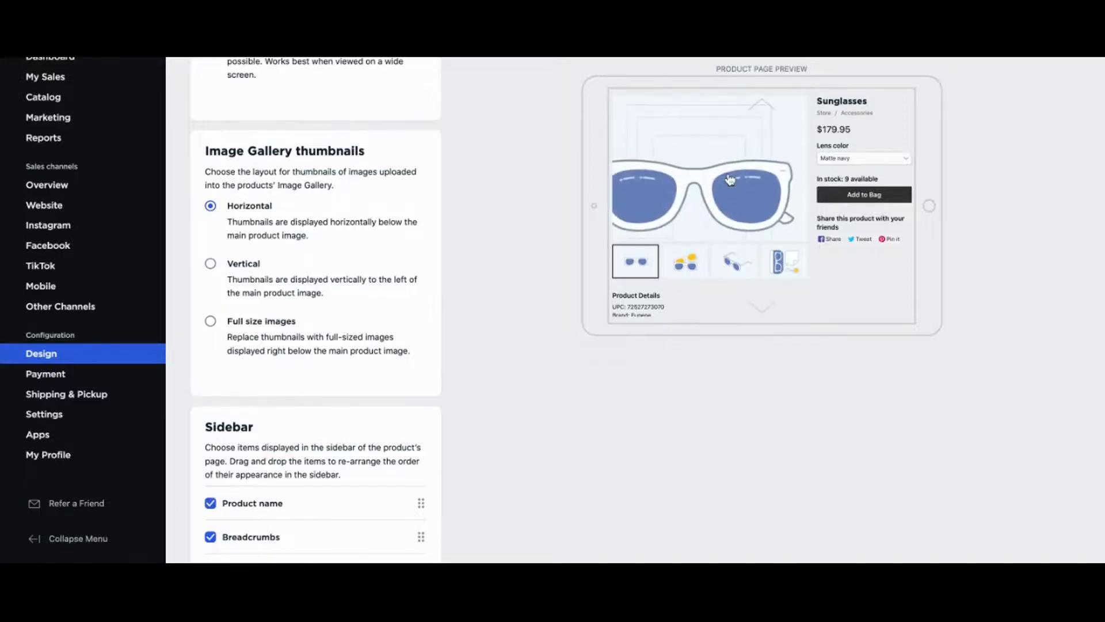
left_click(211, 266)
left_click(211, 323)
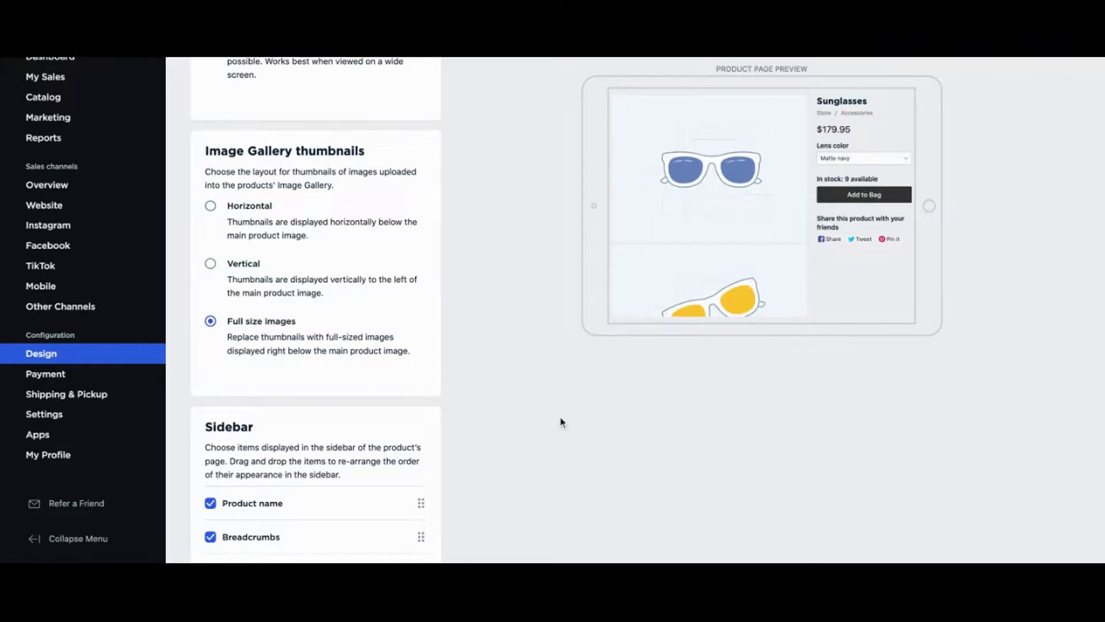
Review the product page sidebar items, the storefront navigation and color settings, and the CSS theme section
scroll(561, 423, "down", 3)
scroll(561, 423, "down", 2)
scroll(316, 315, "down", 3)
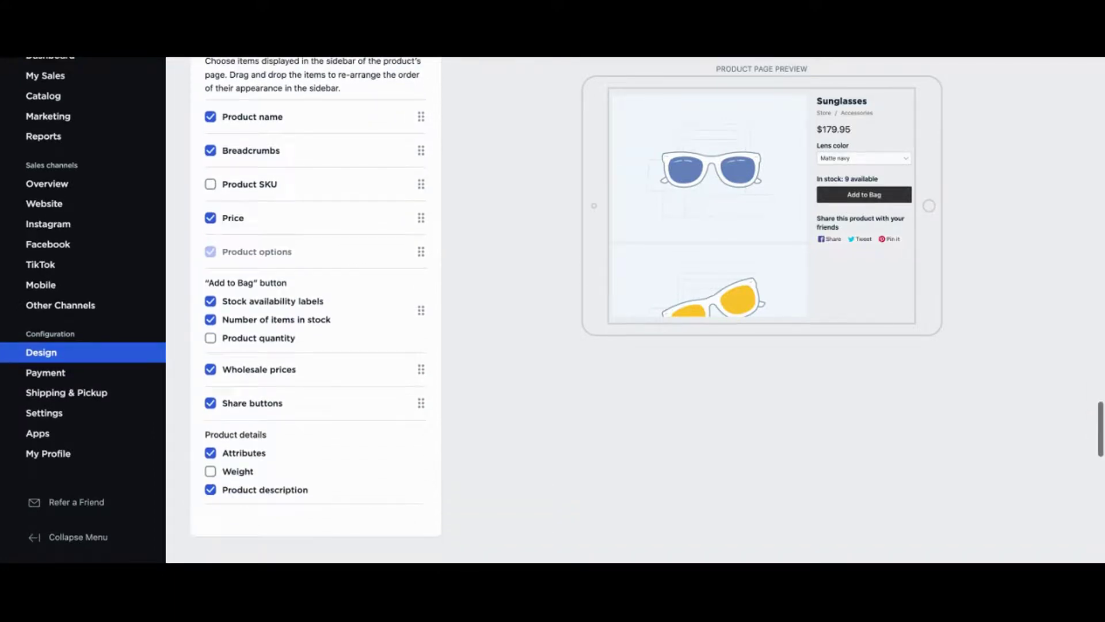
scroll(230, 311, "up", 1)
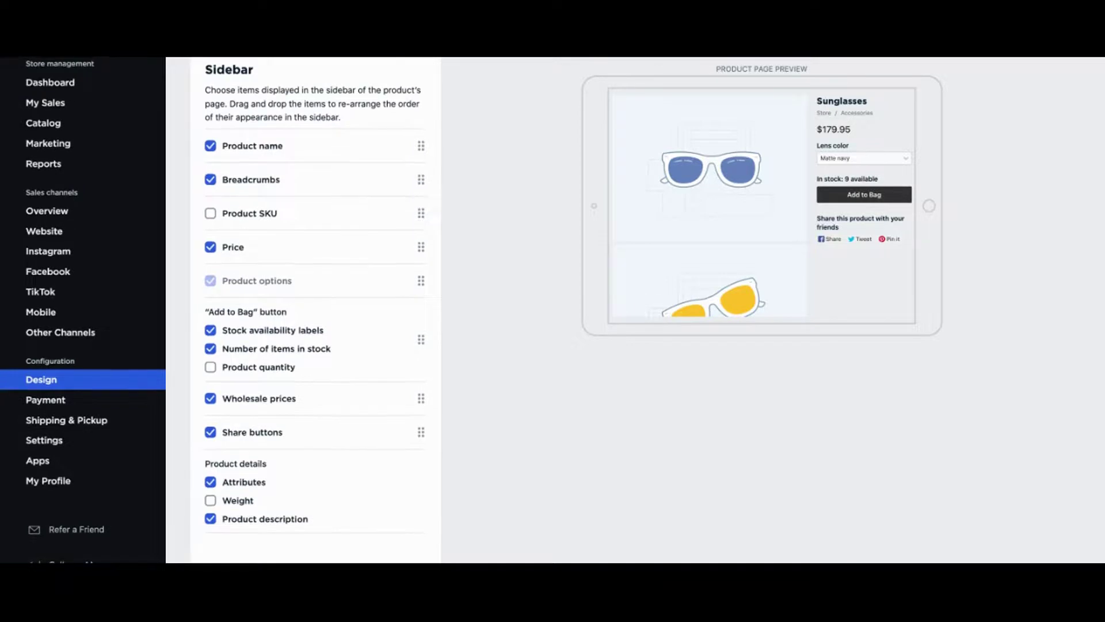
scroll(316, 311, "down", 4)
scroll(576, 311, "down", 4)
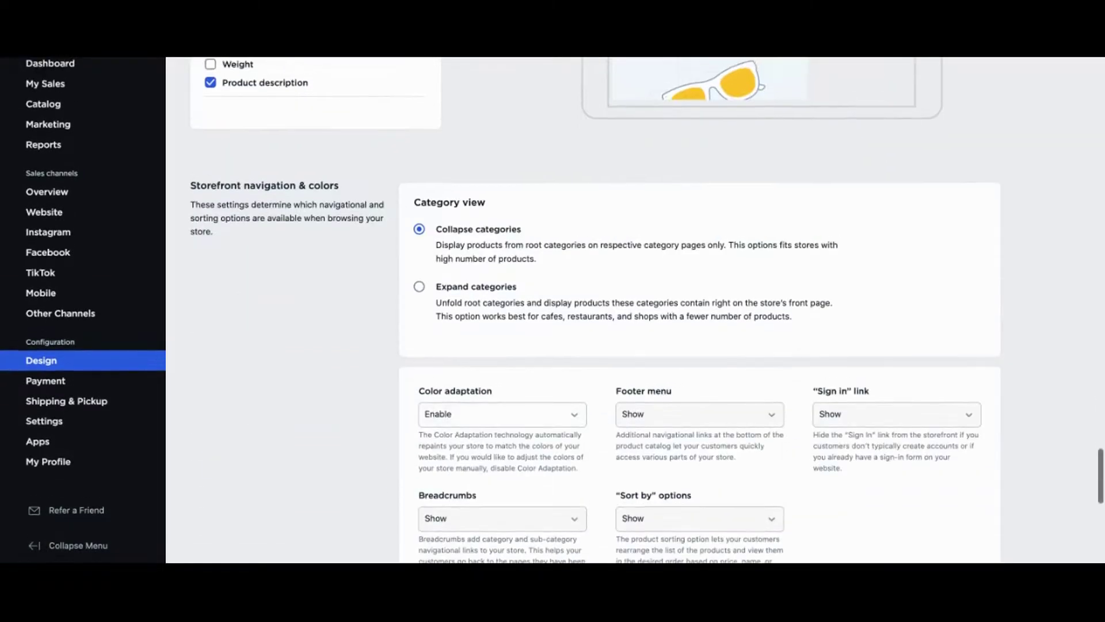
scroll(575, 311, "down", 2)
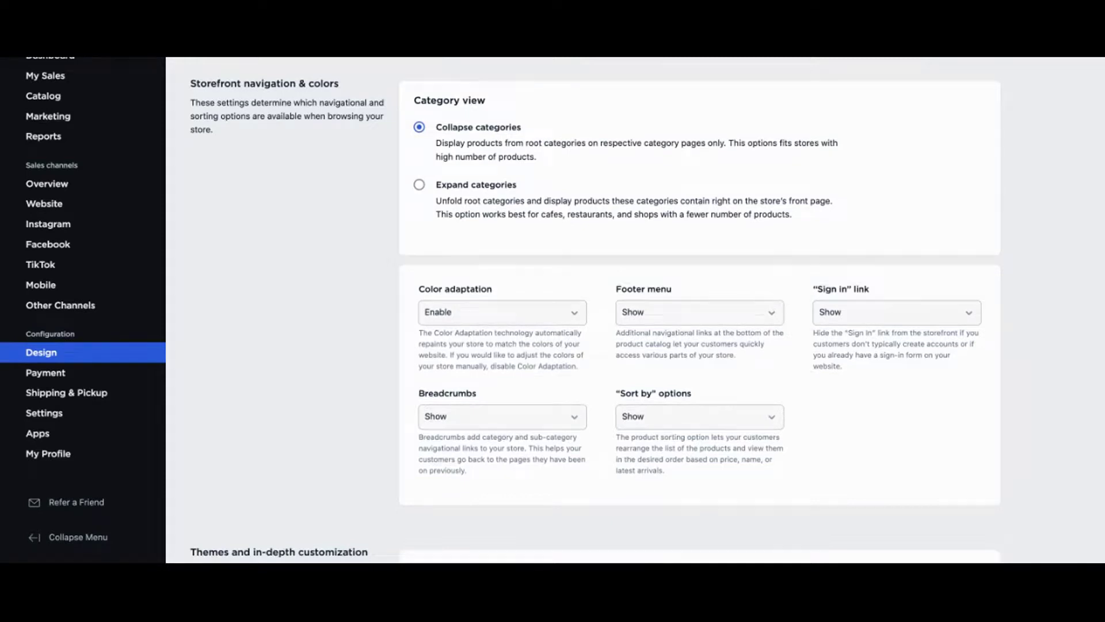
scroll(662, 409, "up", 1)
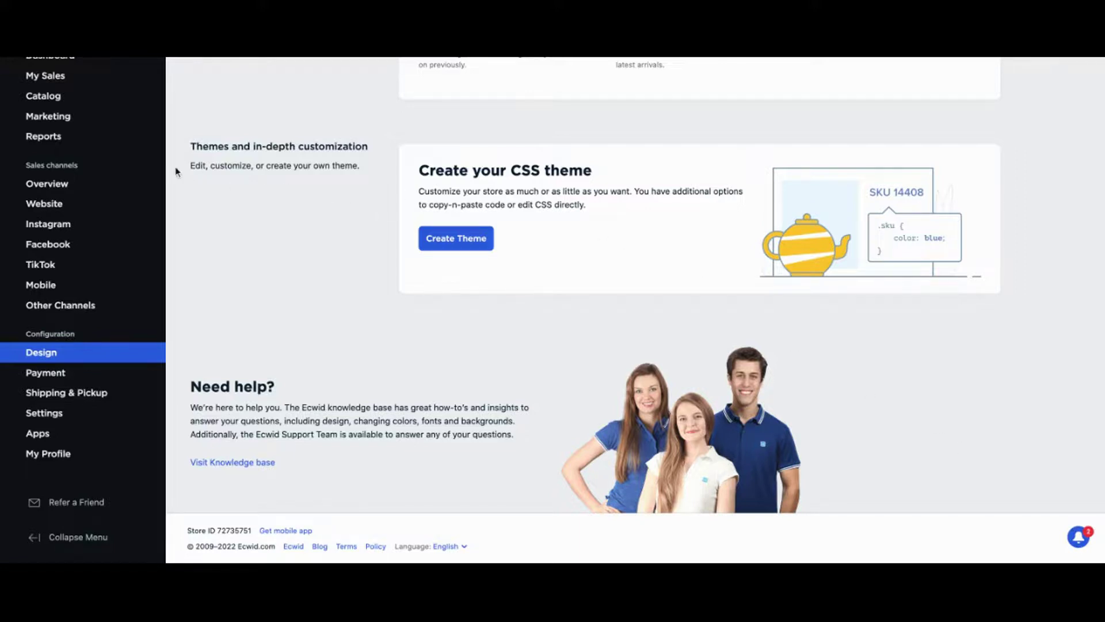
Look through the sales channels overview and open the Everyday Knits website in the site editor
left_click(72, 188)
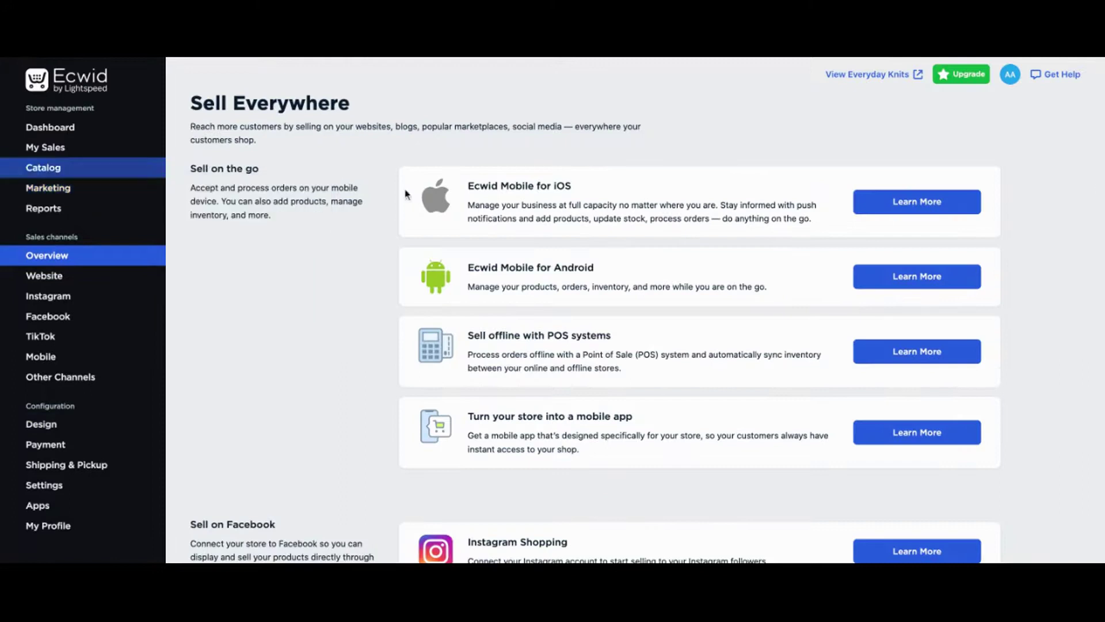
scroll(421, 202, "down", 15)
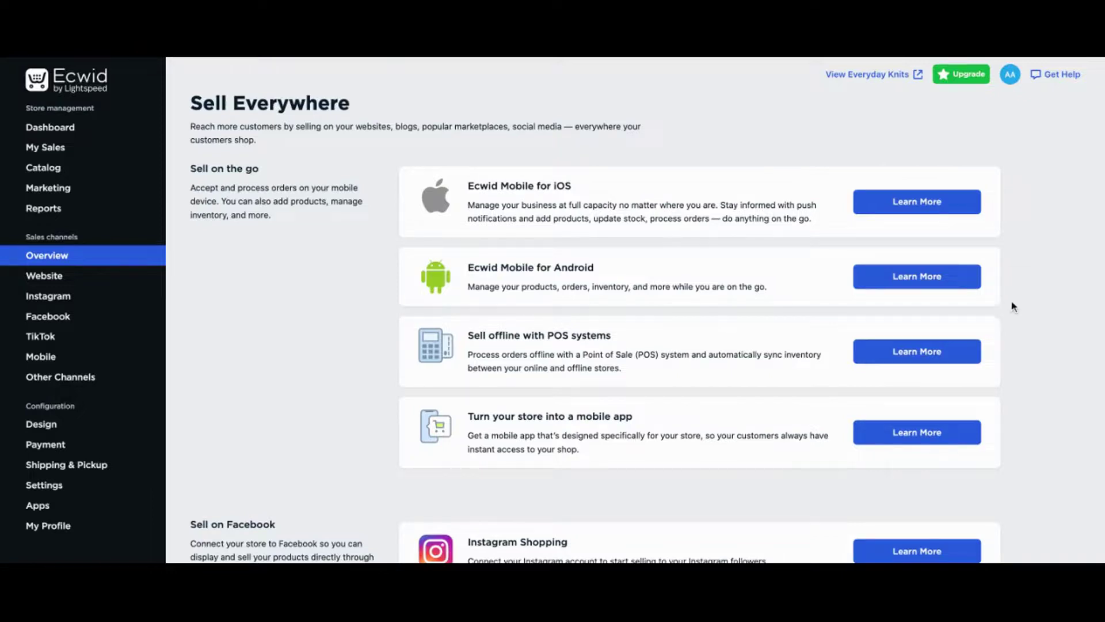
left_click(49, 280)
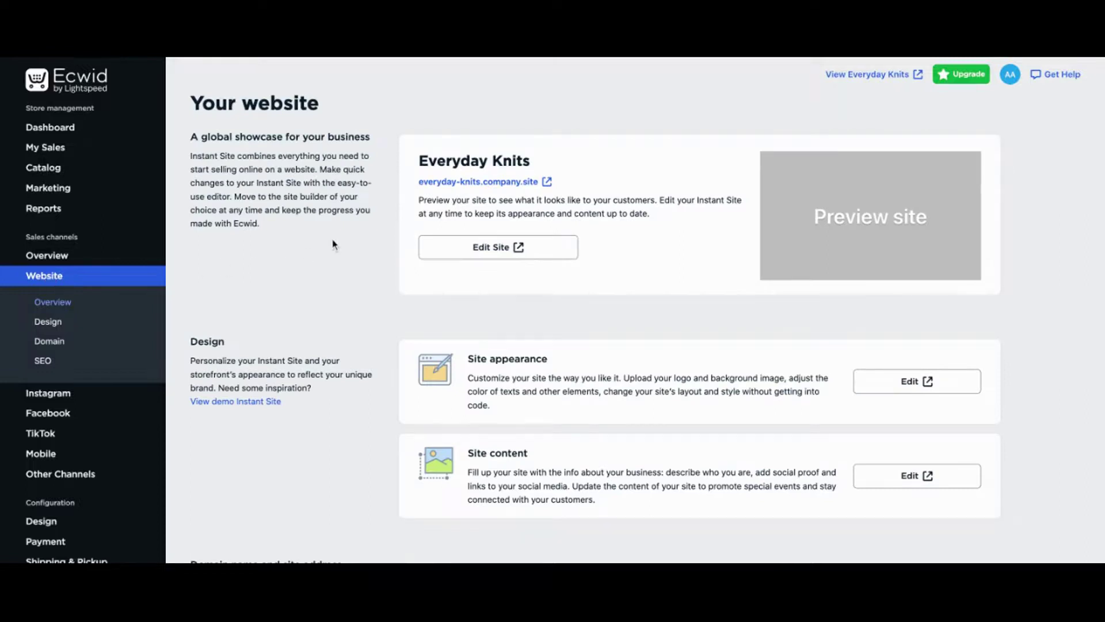
left_click(490, 260)
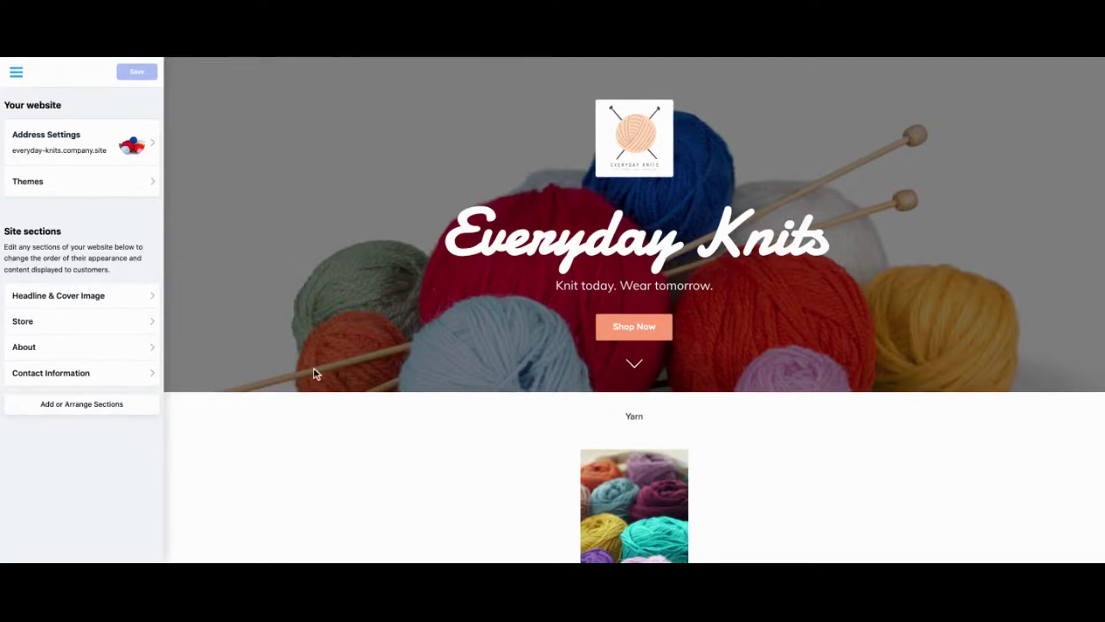
Browse the website's design themes, including the apparel, electronics, gifts and sports categories
left_click(98, 184)
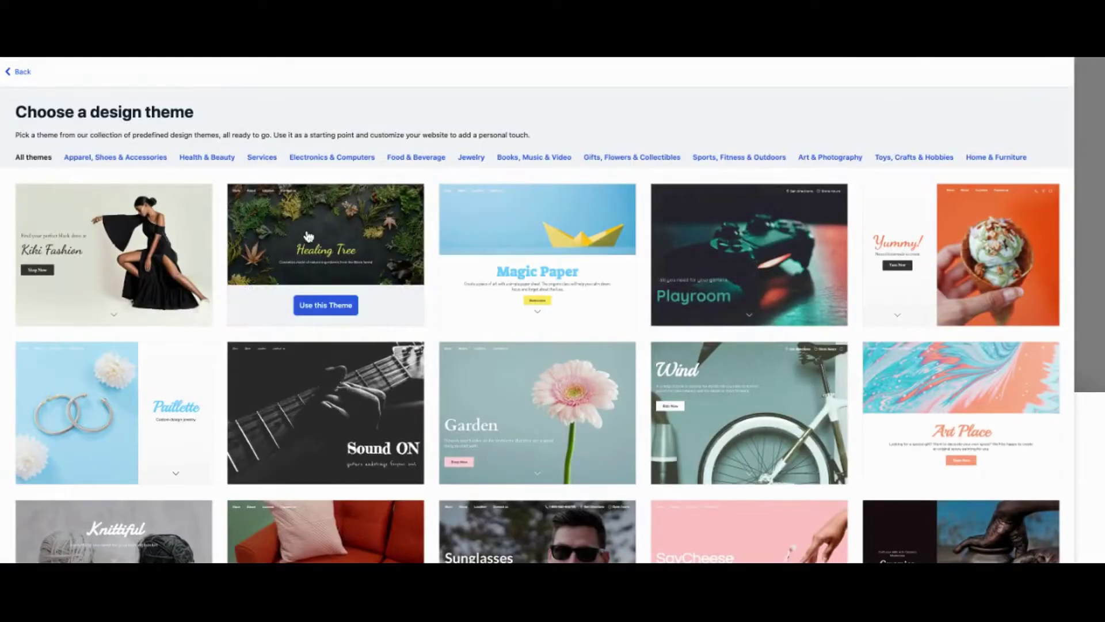
scroll(872, 109, "down", 1)
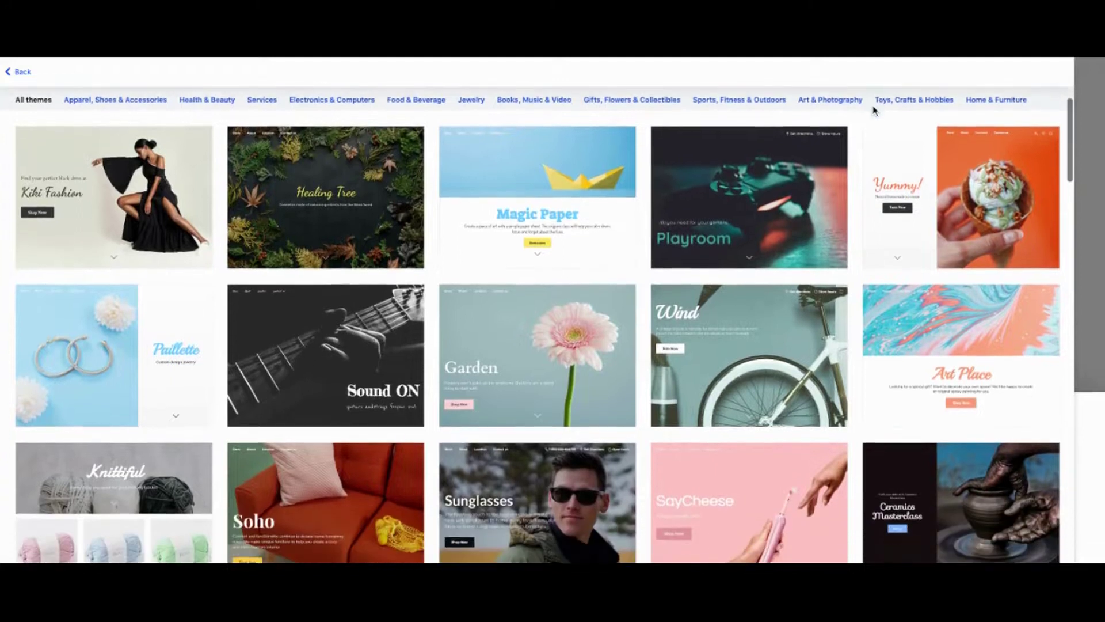
mouse_move(821, 267)
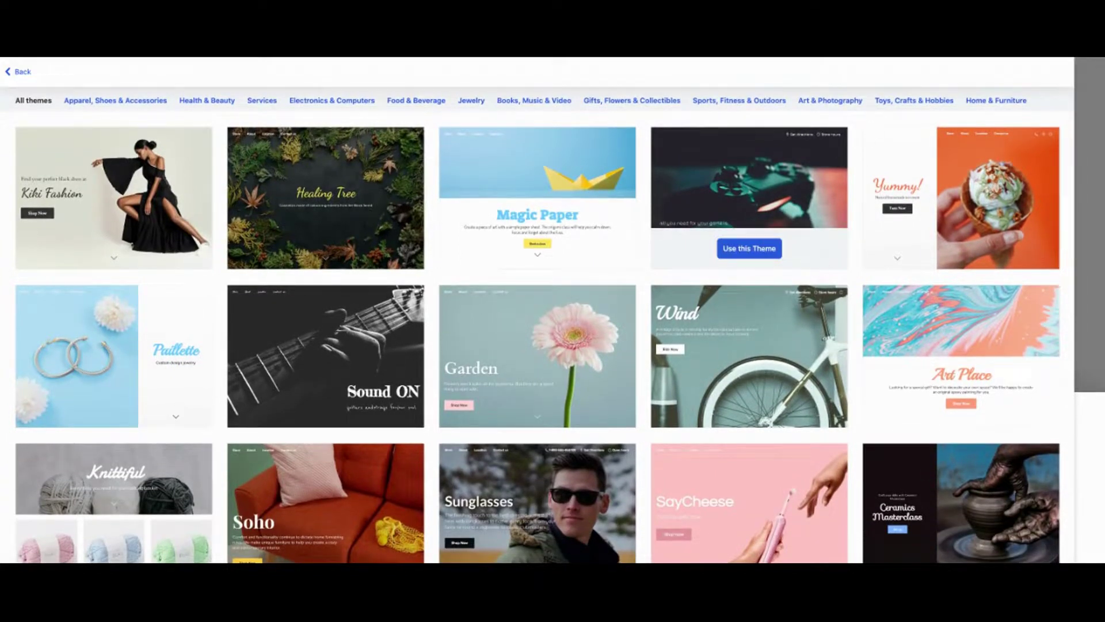
left_click(144, 102)
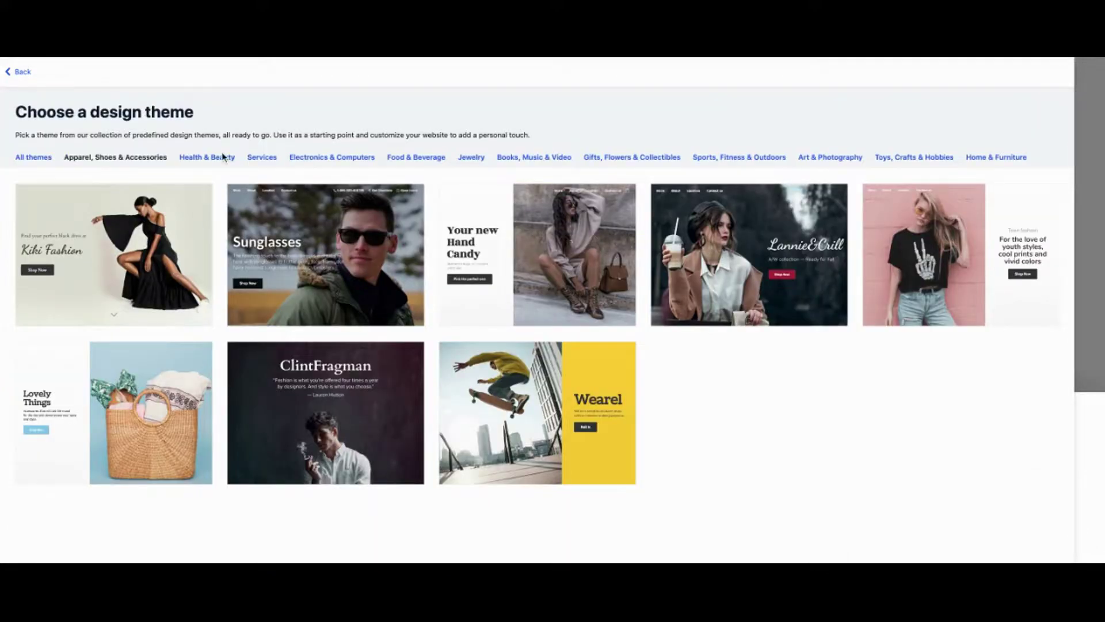
left_click(295, 159)
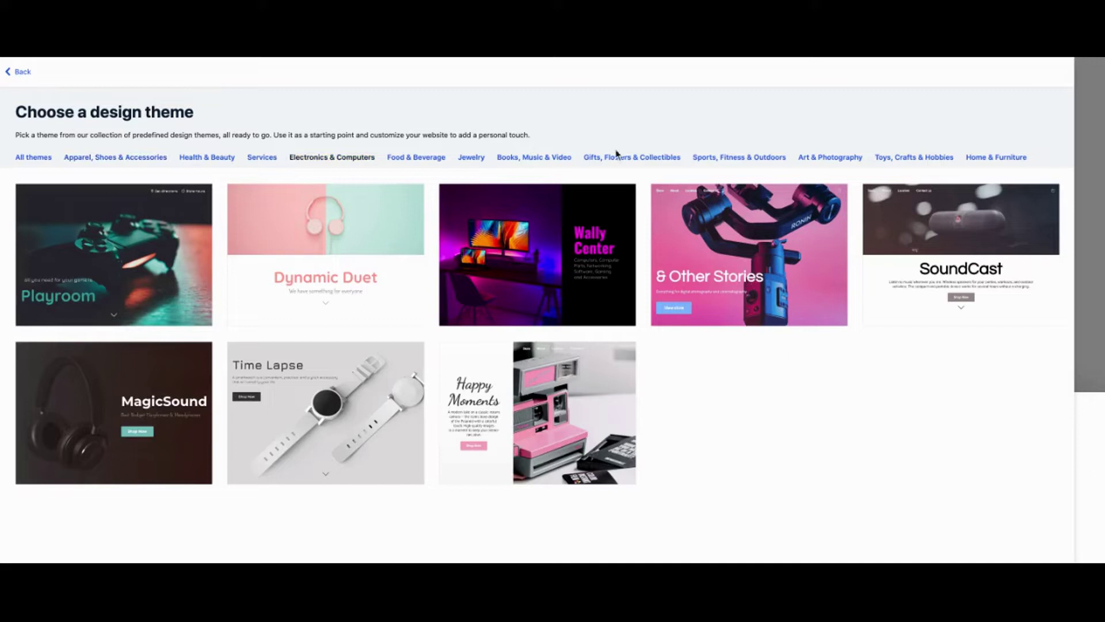
left_click(638, 159)
left_click(757, 159)
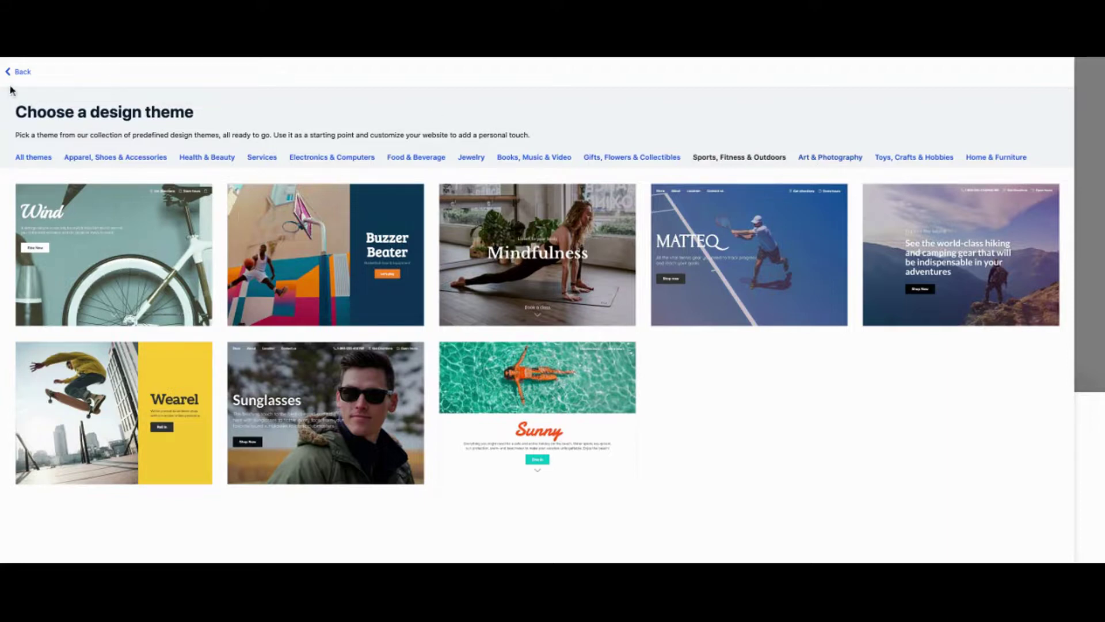
Enlarge the page, leave the theme gallery without picking a theme, and view the arrangeable list of site sections
key("ctrl+plus")
key("ctrl+plus")
key("ctrl+plus")
key("ctrl+plus")
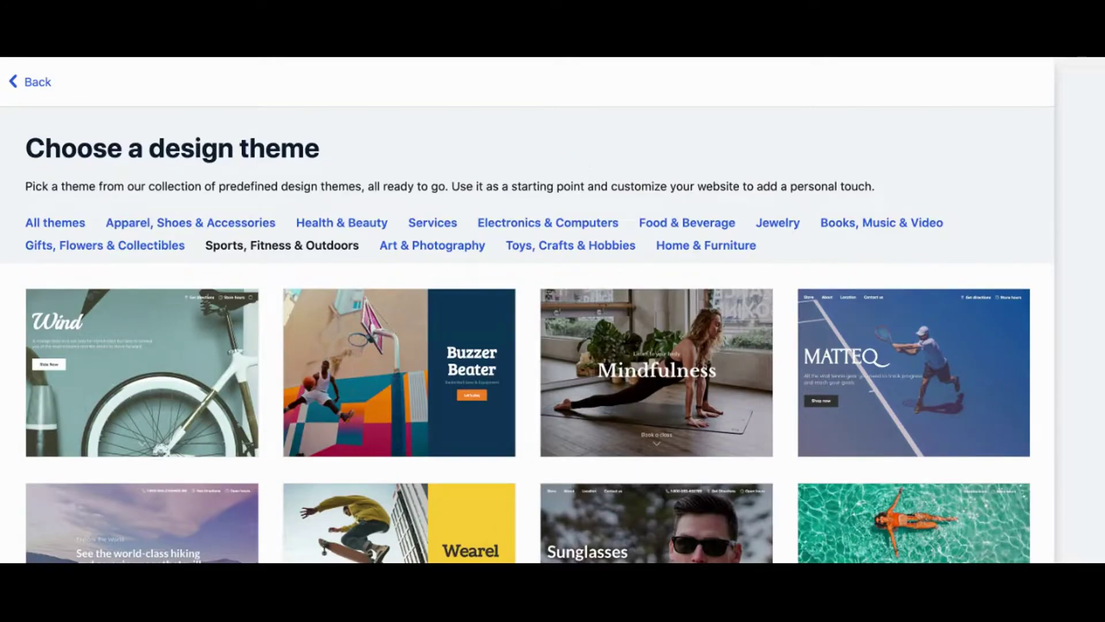
left_click(38, 86)
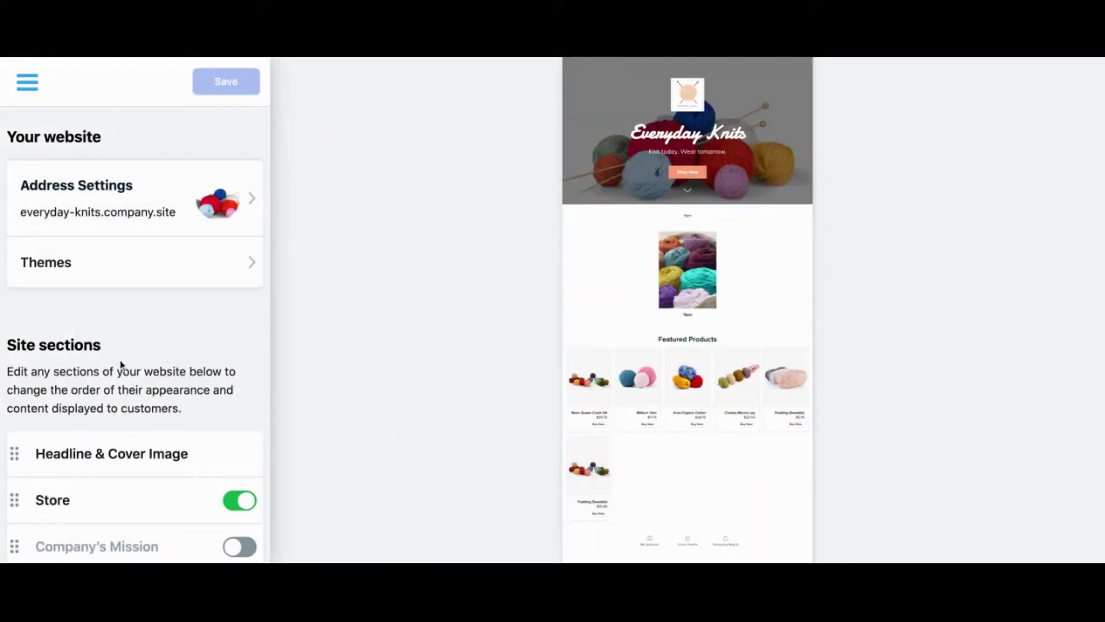
scroll(120, 362, "down", 3)
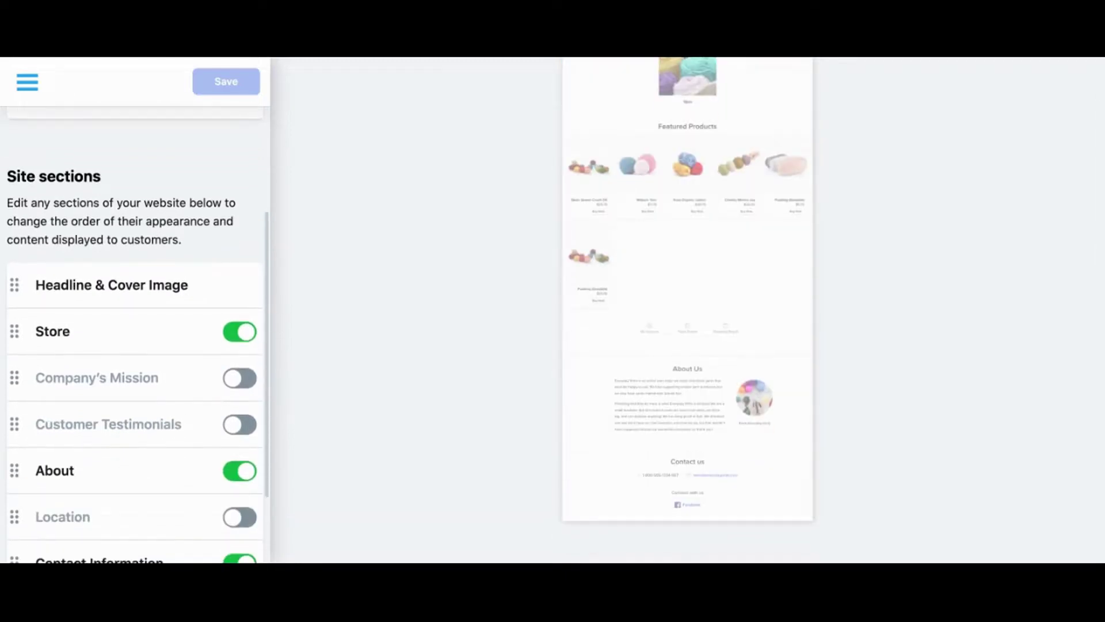
scroll(135, 345, "down", 2)
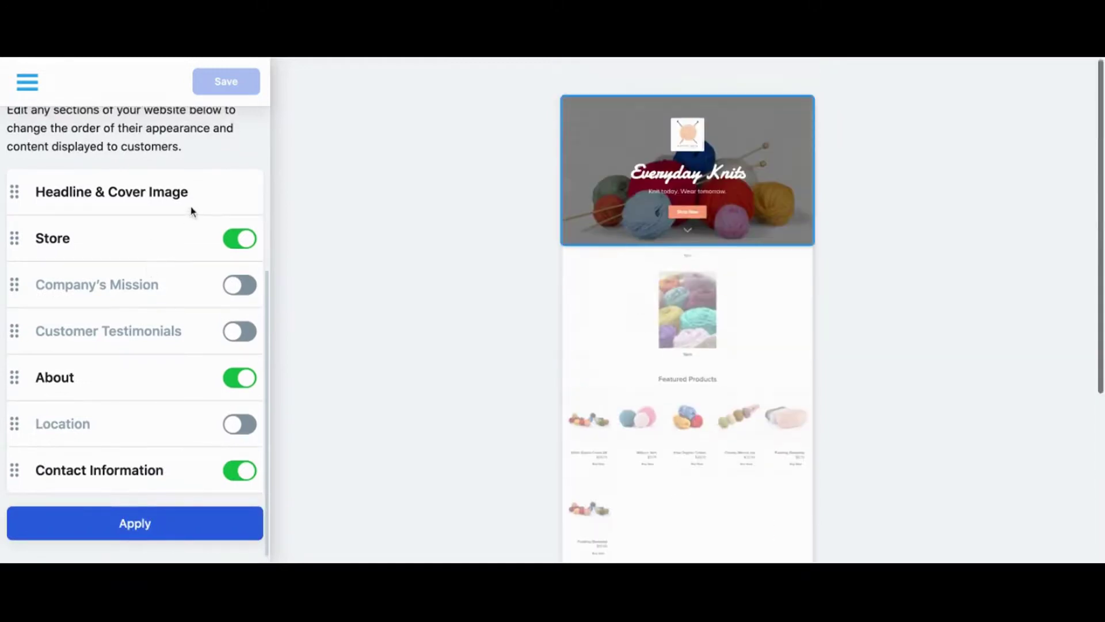
Try showing the Company's Mission section on the site and hide it again
scroll(196, 213, "up", 1)
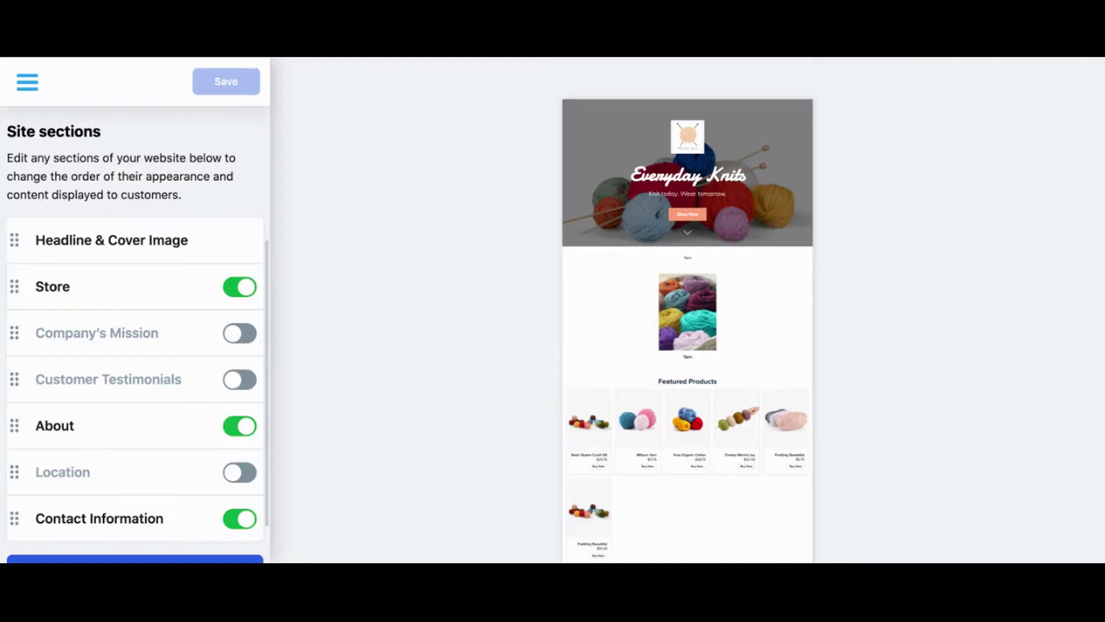
left_click(232, 337)
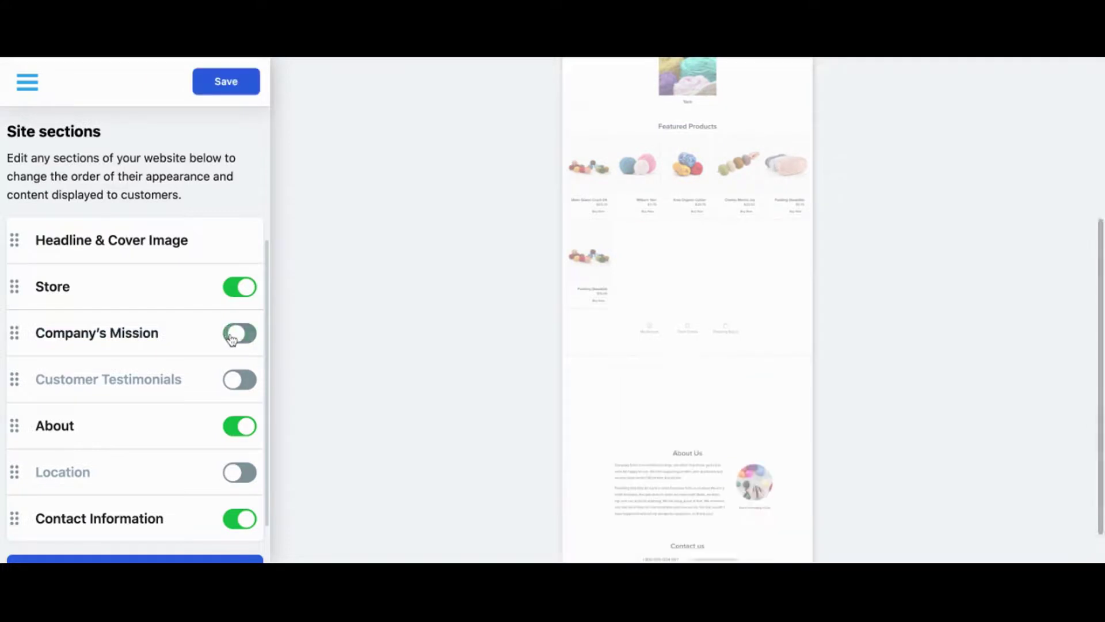
left_click(232, 337)
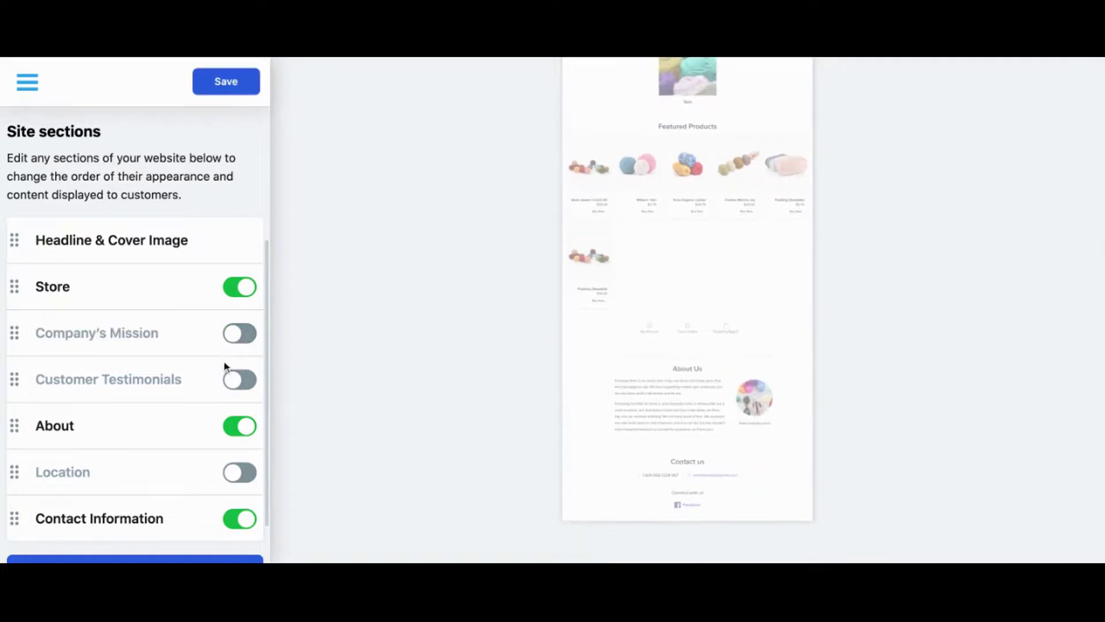
Reorder the site sections, placing Store below Company's Mission and About above Customer Testimonials
left_click_drag(13, 295, 12, 343)
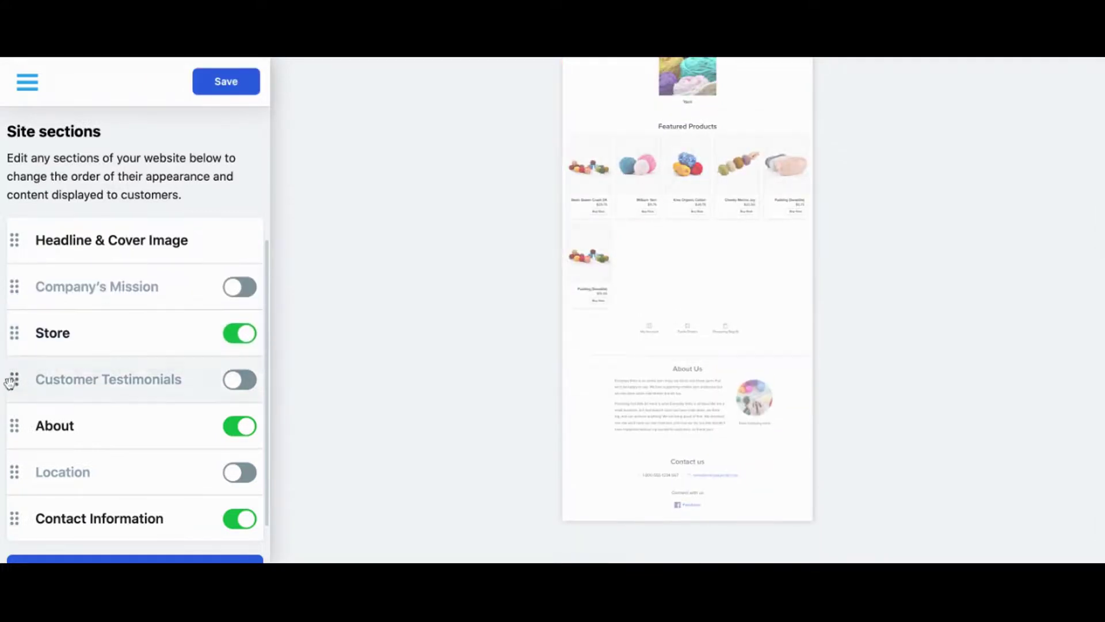
left_click_drag(11, 427, 12, 378)
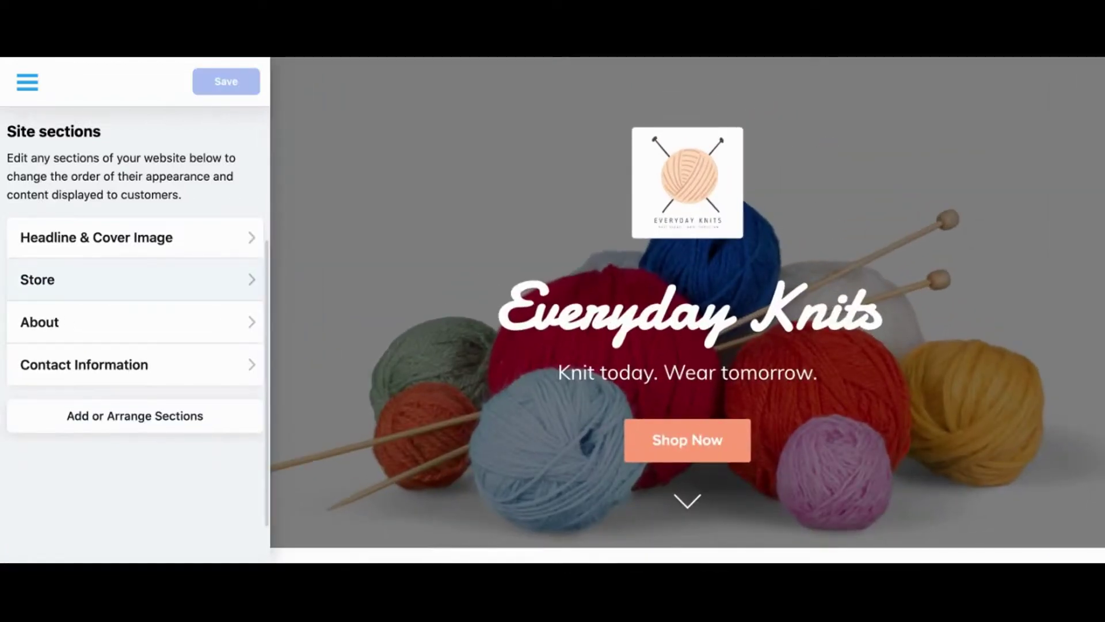
Open the Store section's settings and review its thumbnail size, aspect ratio, text alignment, card border, one-page catalog and appearance options
left_click(136, 280)
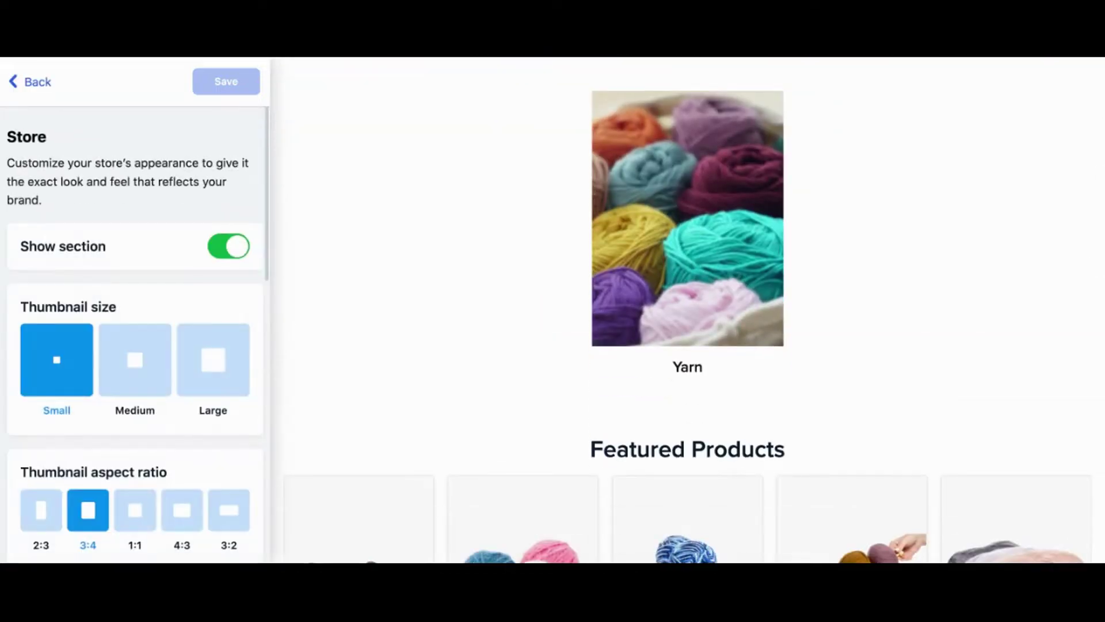
scroll(135, 346, "down", 5)
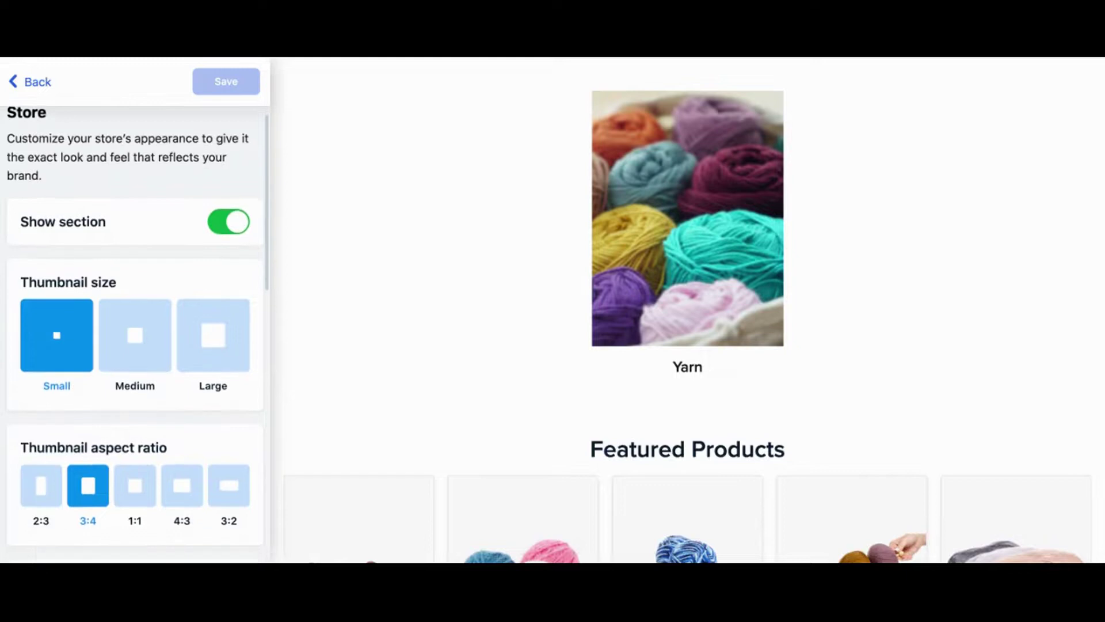
scroll(111, 288, "up", 4)
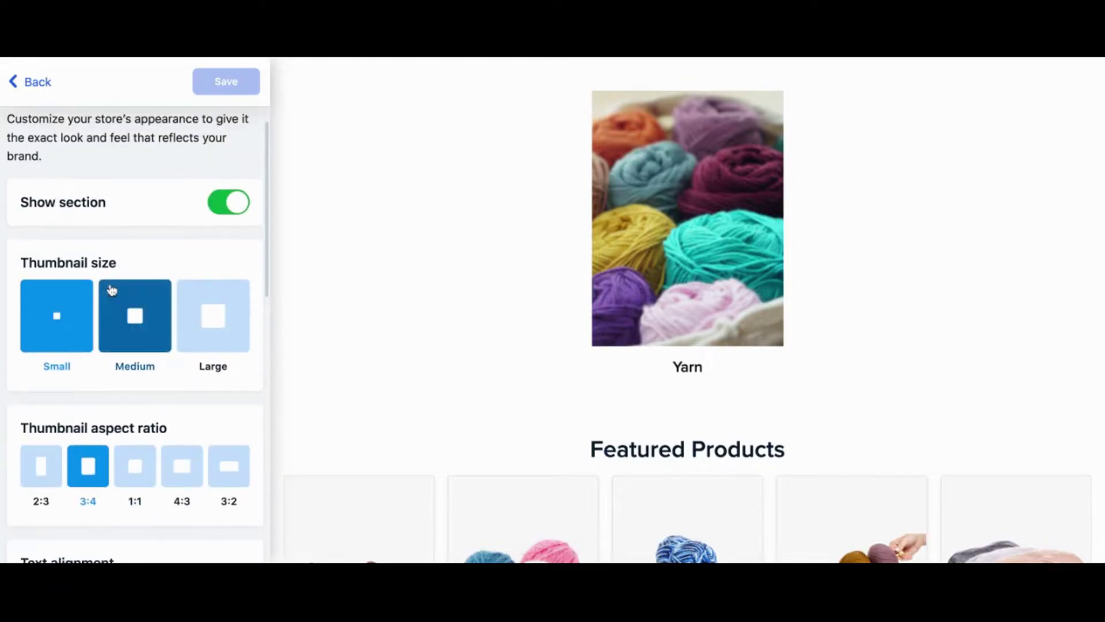
scroll(123, 316, "down", 4)
scroll(124, 315, "down", 3)
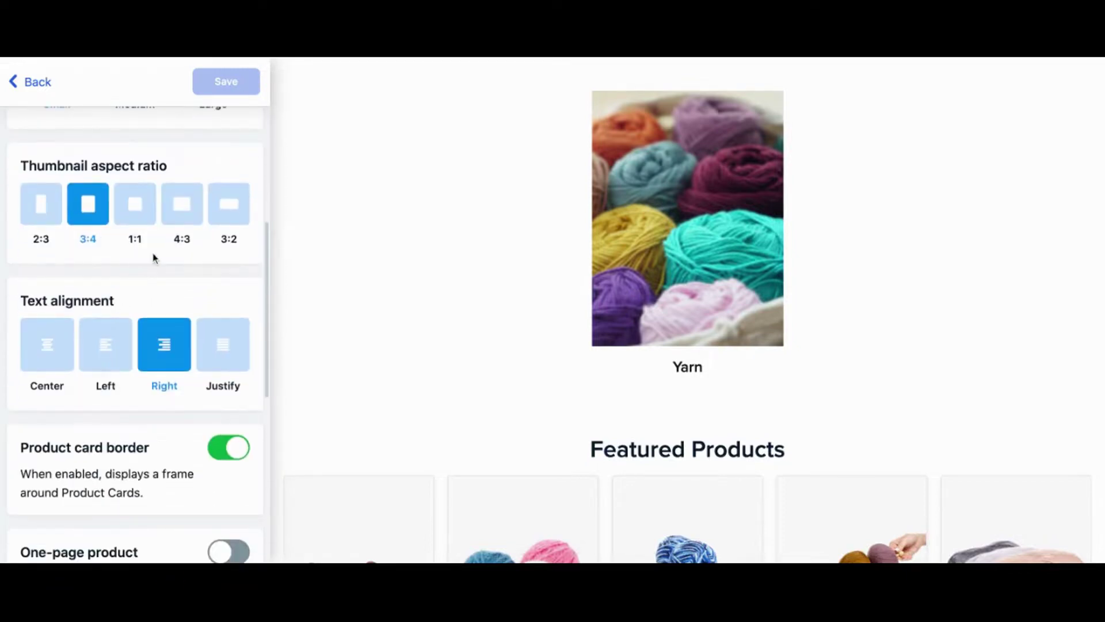
scroll(141, 325, "down", 9)
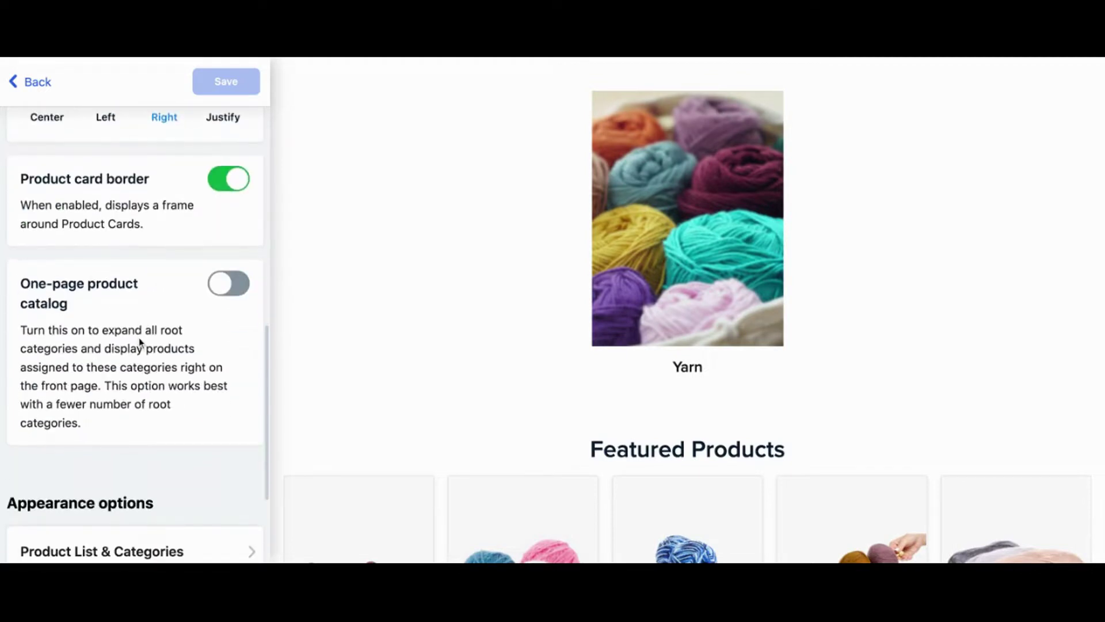
scroll(140, 346, "down", 5)
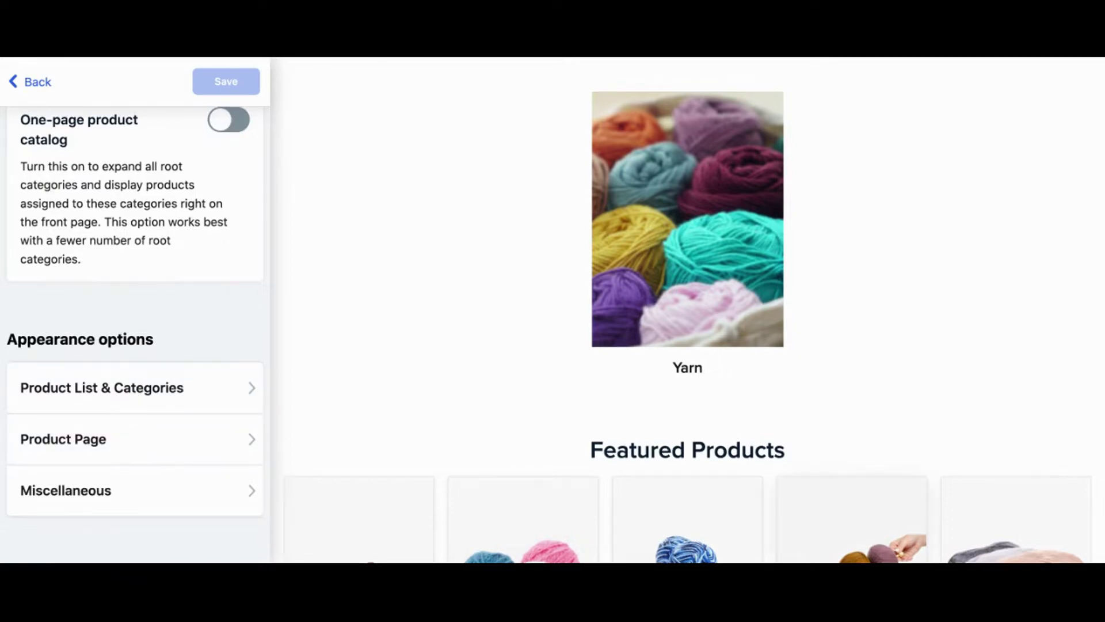
Compare the product page layouts, choose the three-column one, and set the image gallery layout to thumbnails below the main image
left_click(96, 459)
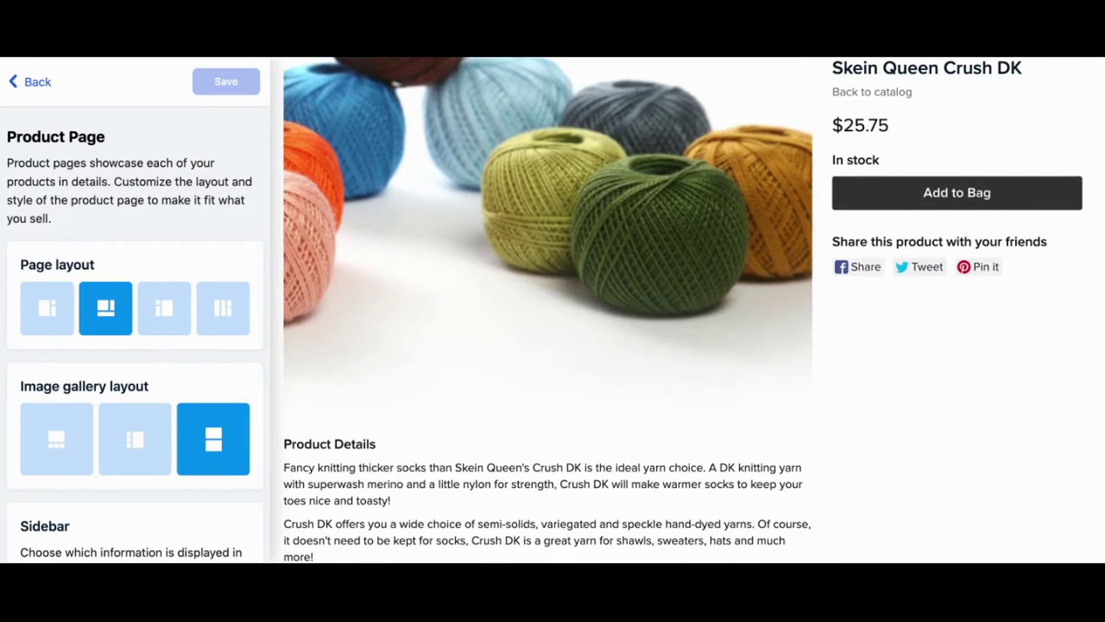
scroll(691, 311, "down", 3)
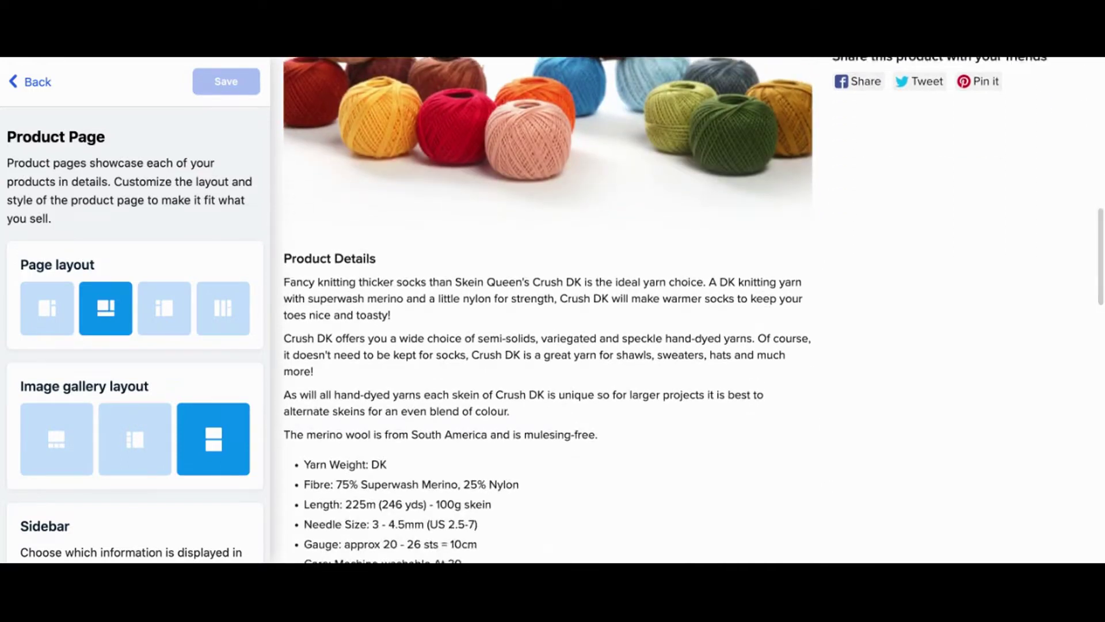
scroll(423, 353, "up", 2)
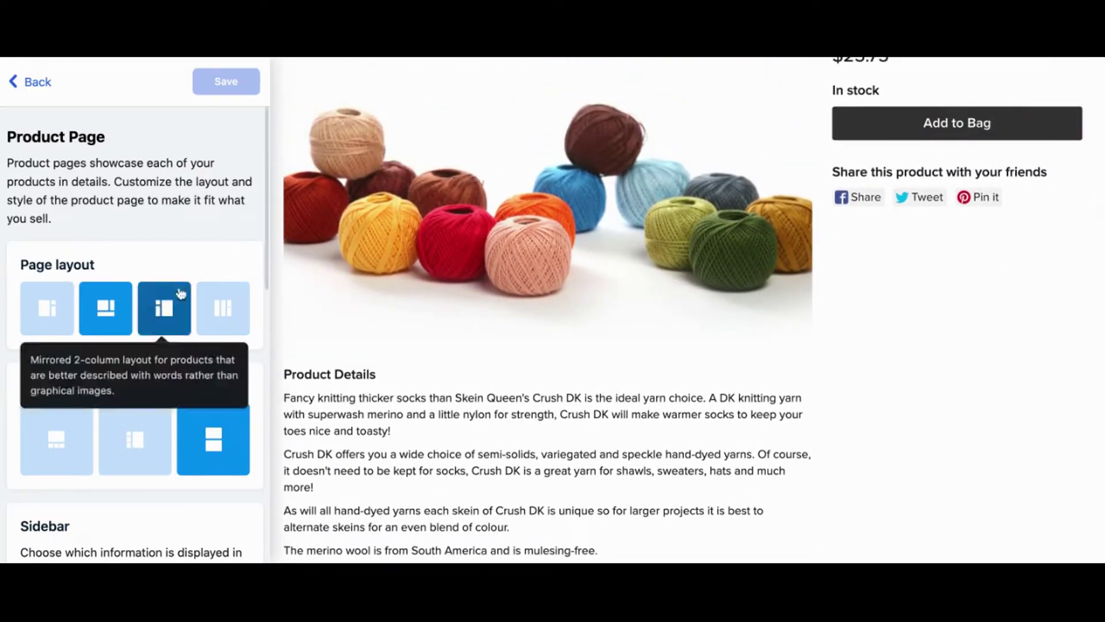
left_click(161, 312)
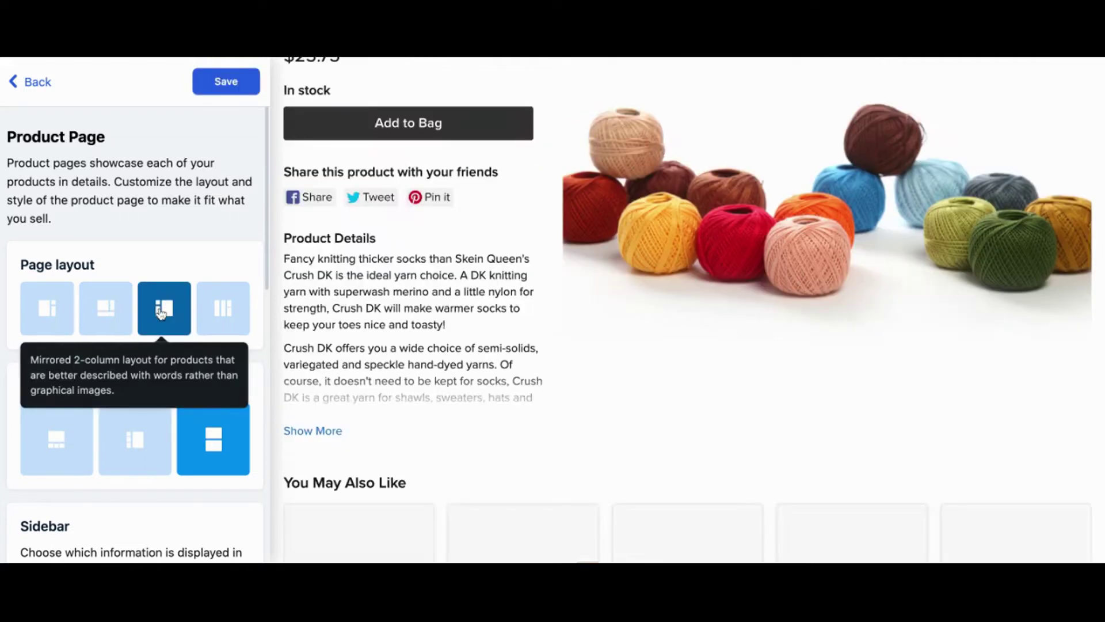
left_click(46, 313)
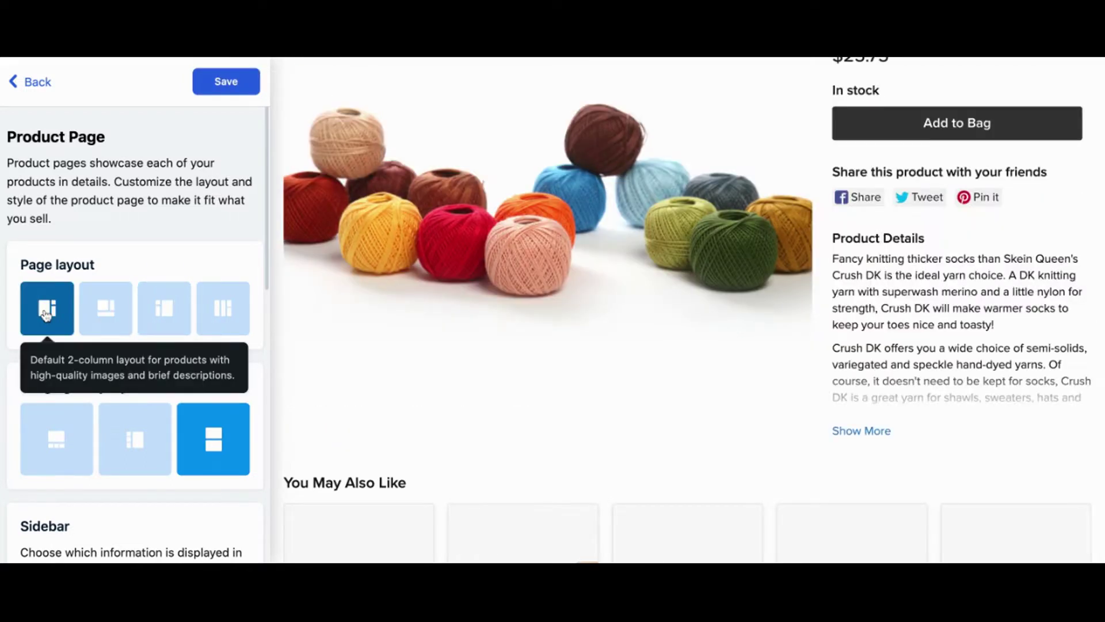
left_click(222, 310)
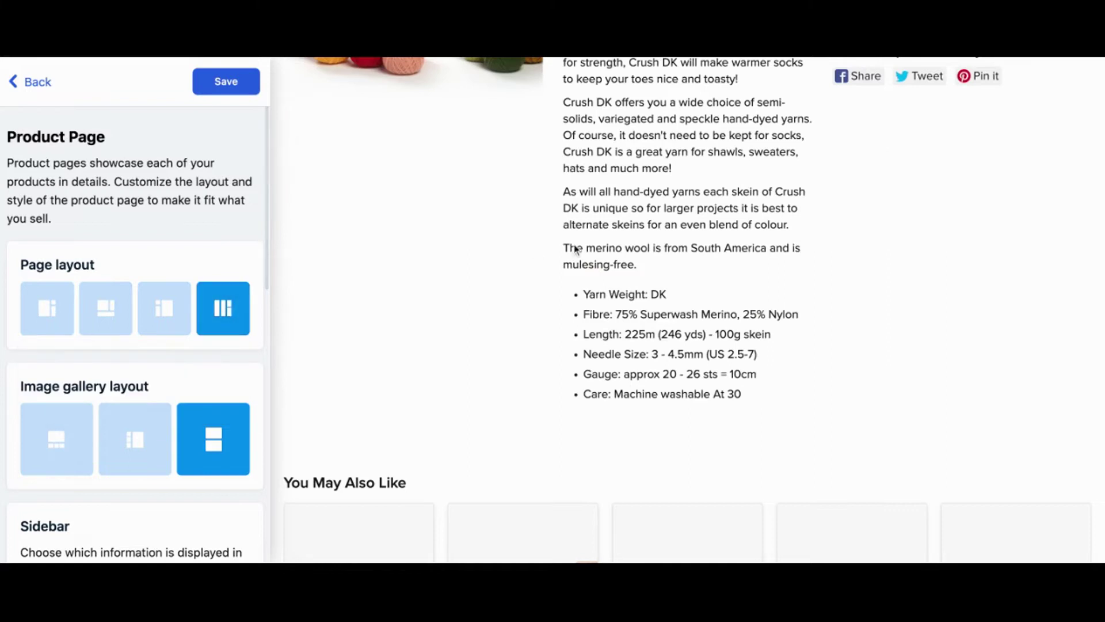
scroll(728, 242, "up", 2)
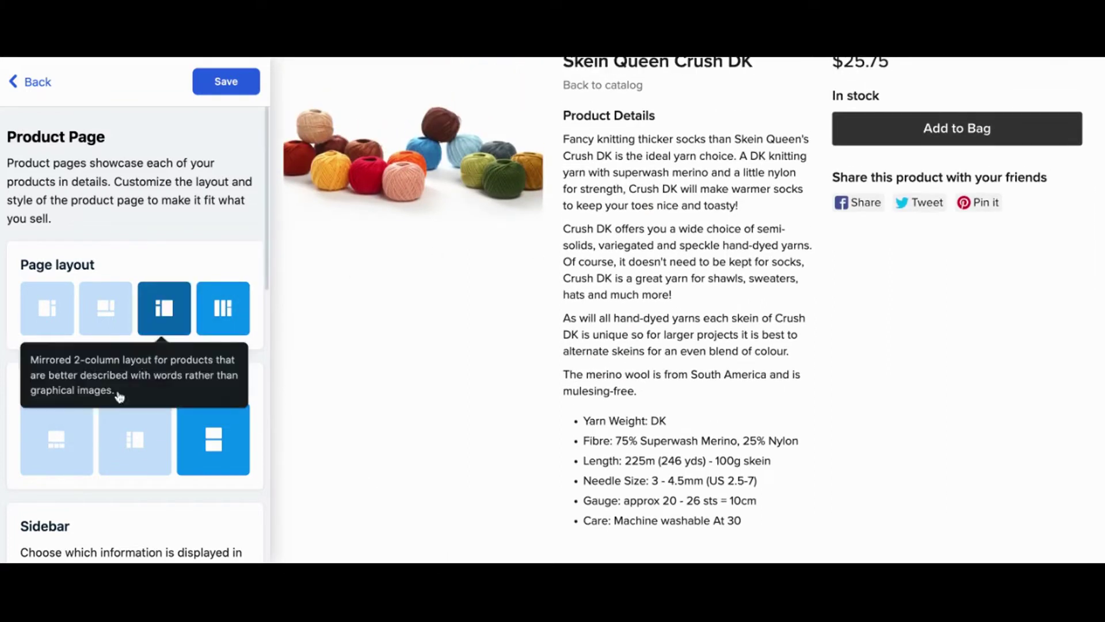
left_click(74, 459)
Rearrange the product page sidebar to begin with Breadcrumbs, Price, Product name and SKU, and save the changes
scroll(74, 452, "down", 10)
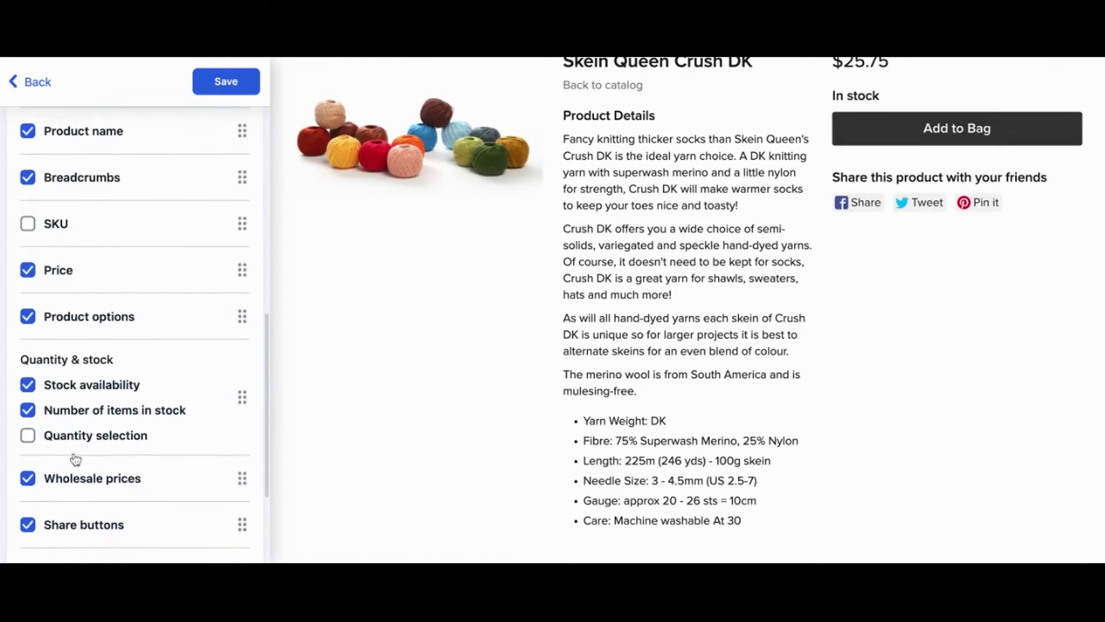
scroll(110, 398, "up", 4)
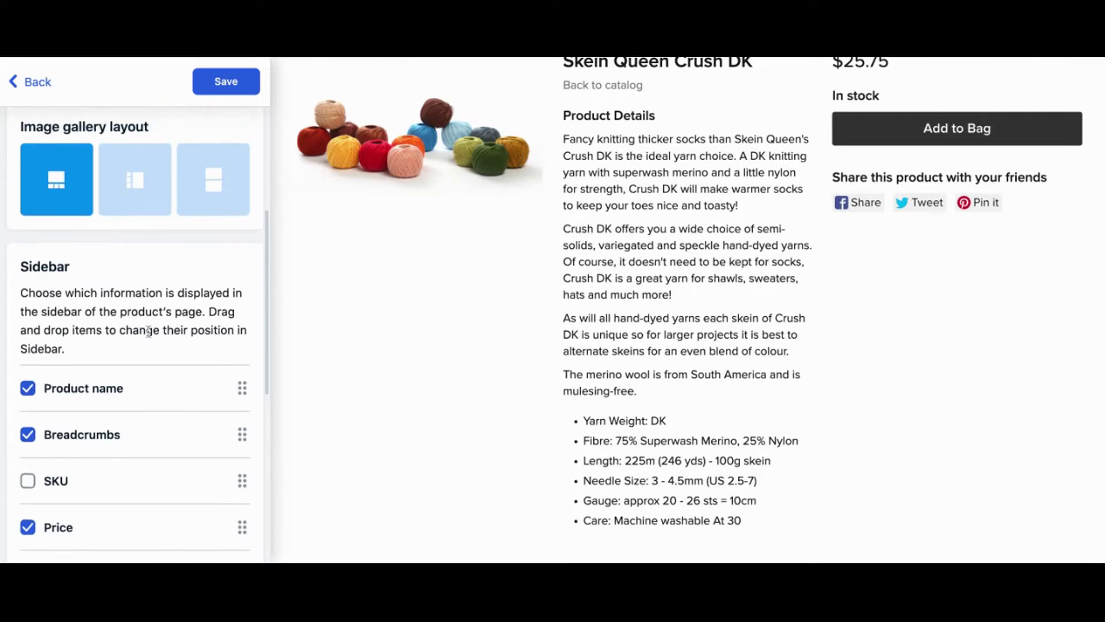
scroll(149, 332, "down", 1)
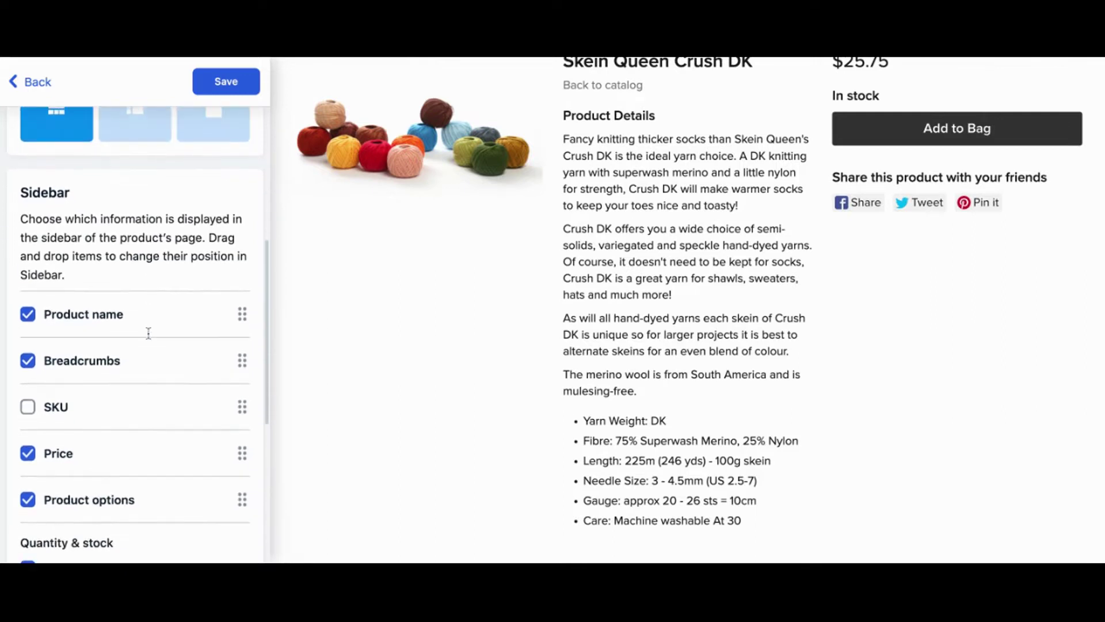
left_click_drag(240, 317, 239, 362)
left_click_drag(242, 453, 243, 456)
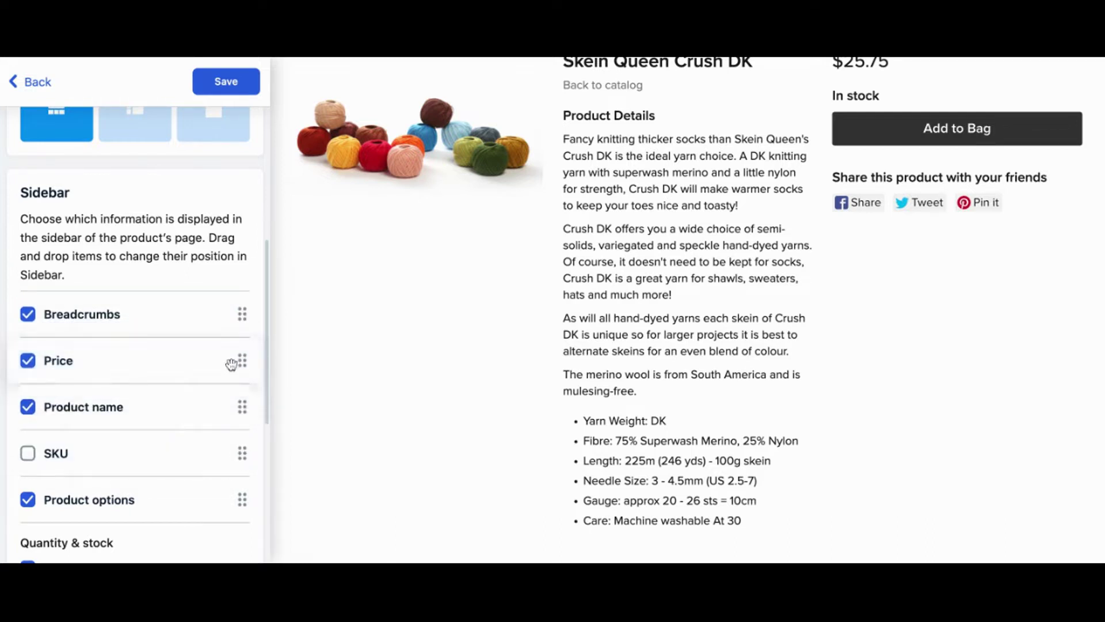
scroll(122, 396, "down", 5)
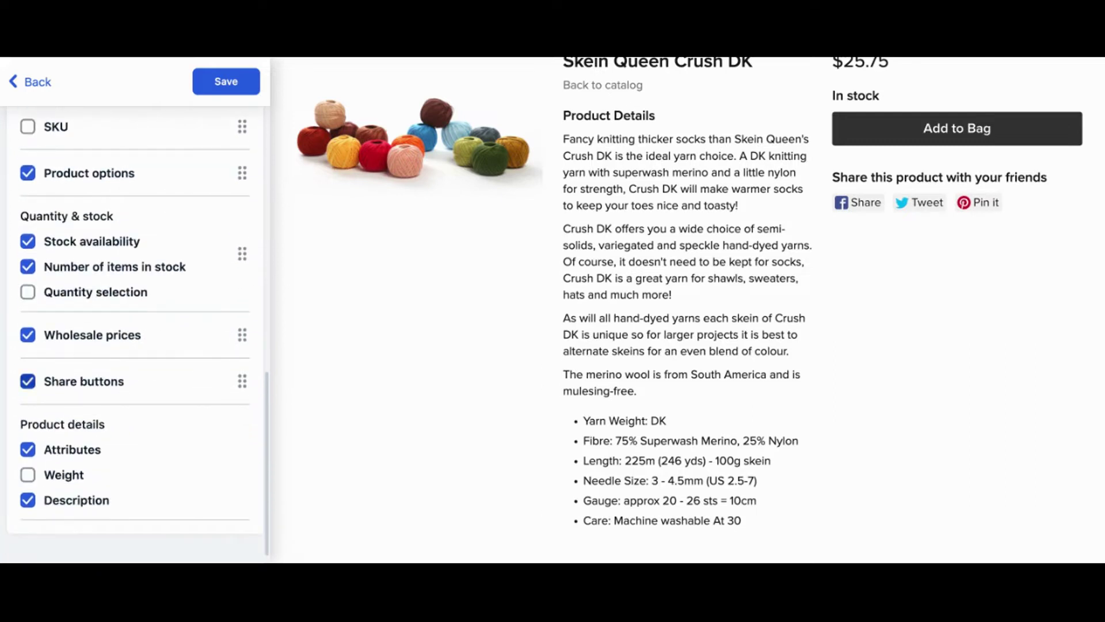
left_click(219, 92)
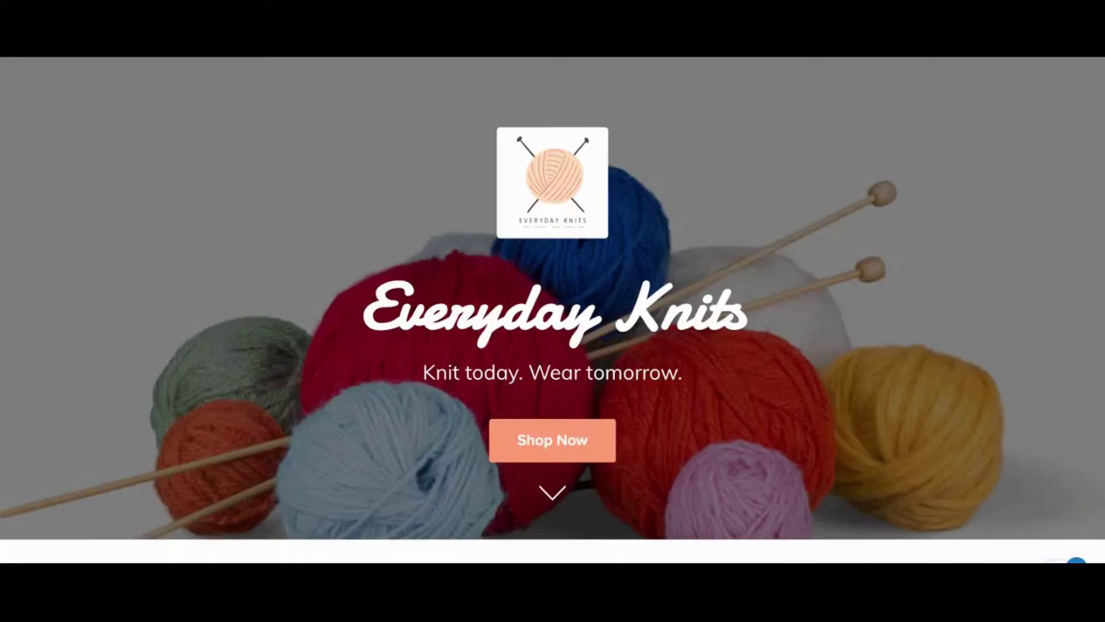
Look over the Everyday Knits website from its cover image through the featured products, About Us and contact sections
scroll(553, 311, "down", 5)
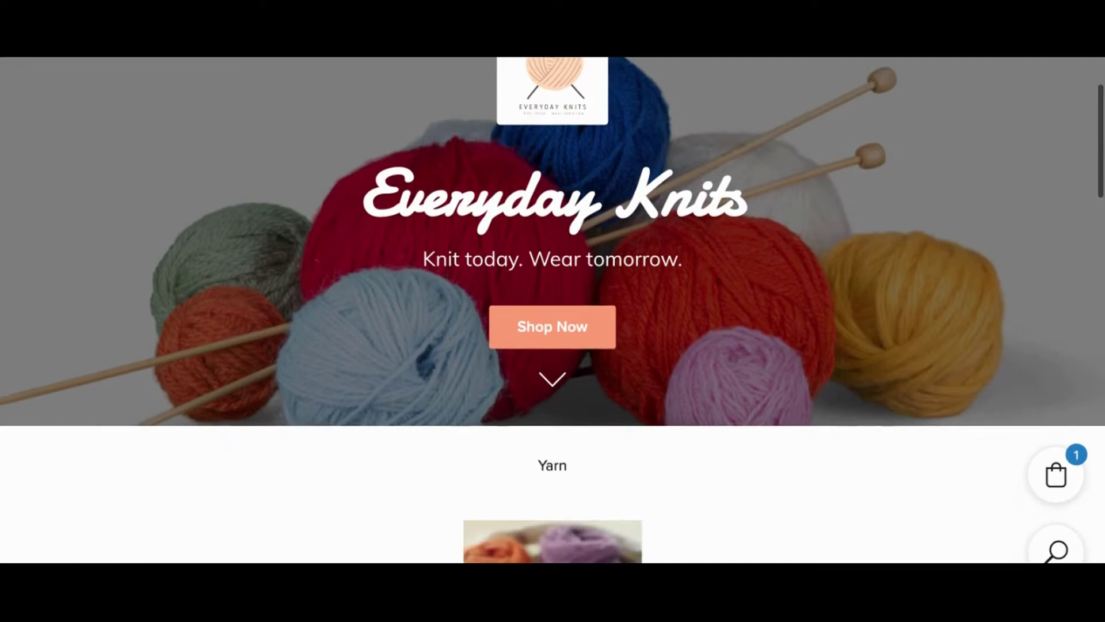
scroll(972, 361, "down", 10)
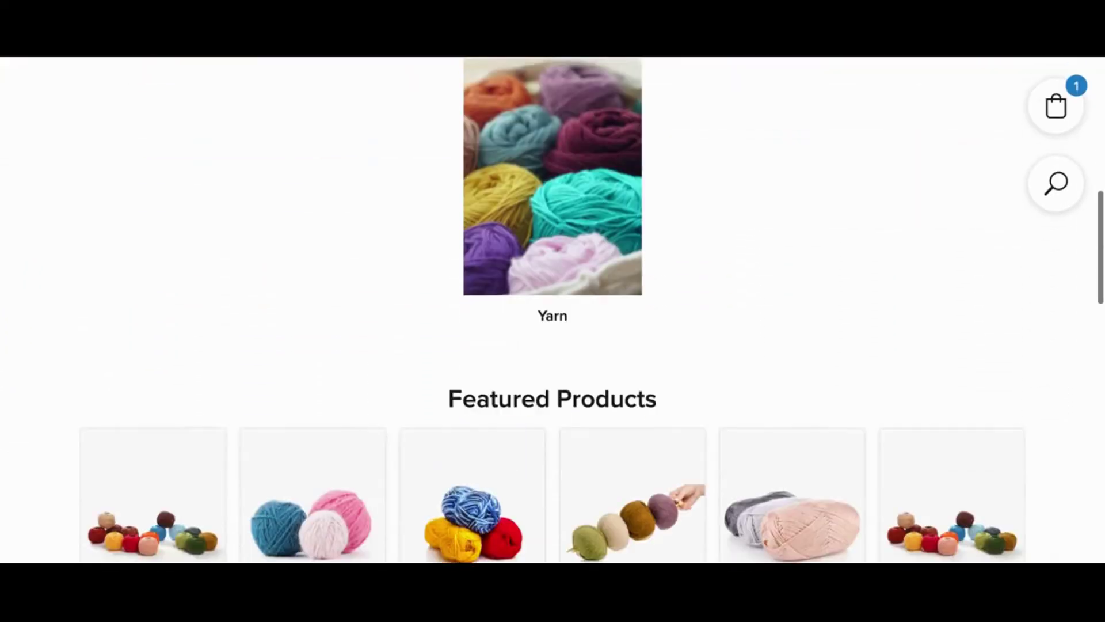
scroll(971, 361, "down", 9)
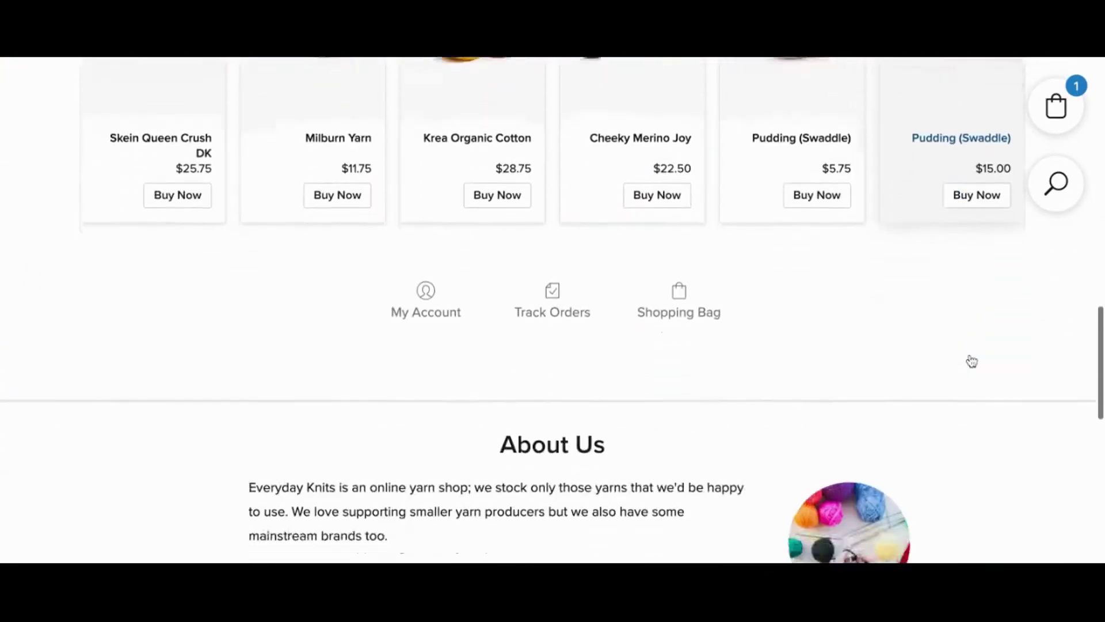
scroll(552, 311, "down", 6)
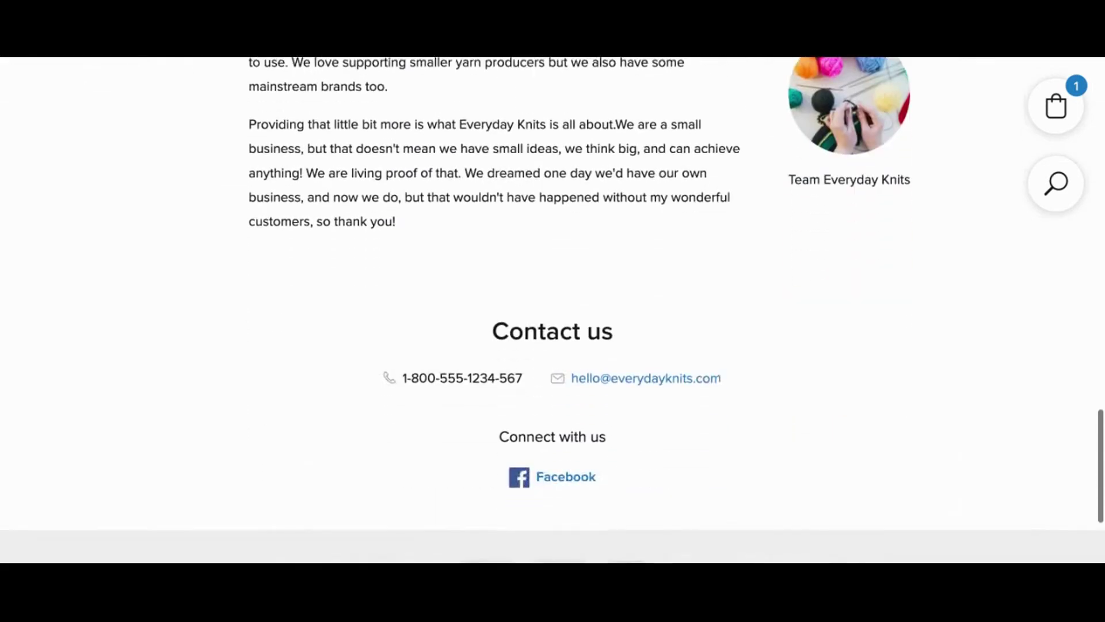